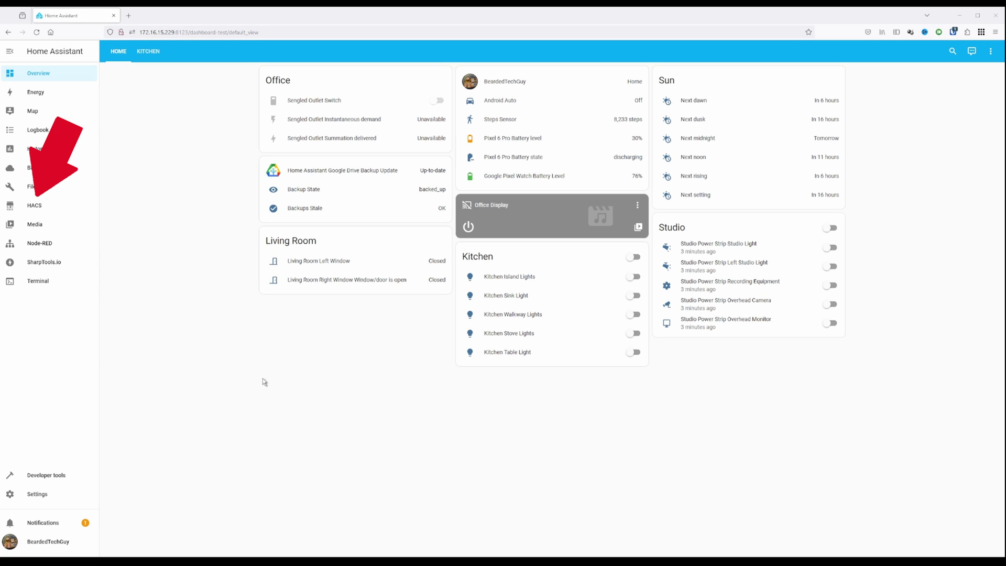
Step: Search the HACS integration store for 'husq' and open the Husqvarna Automower repository
click(27, 206)
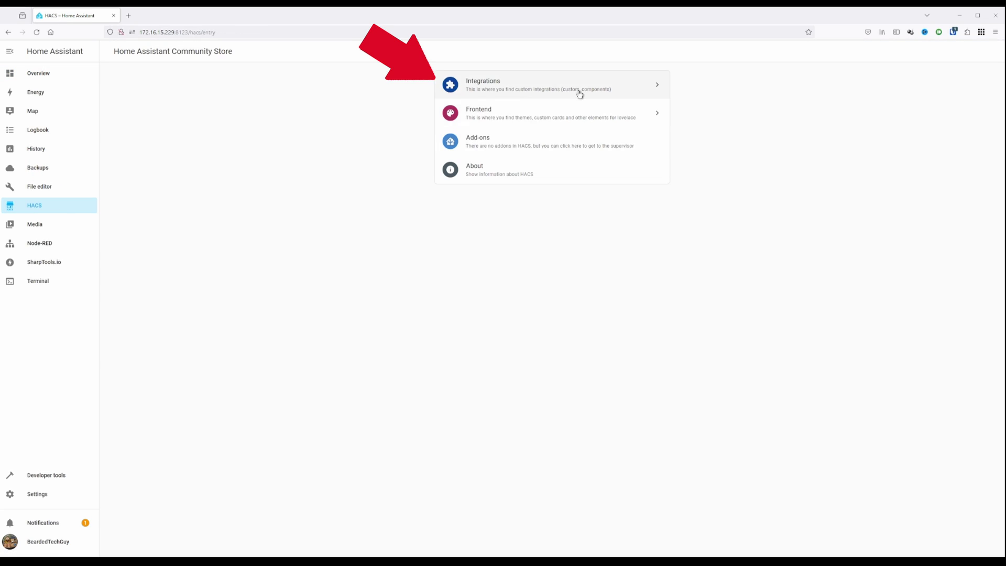
click(586, 86)
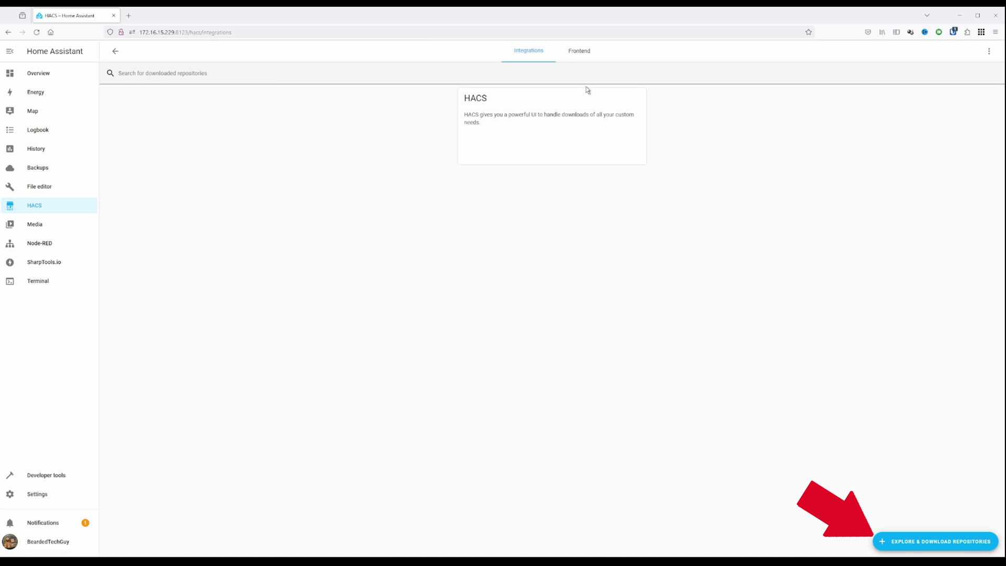
click(937, 550)
click(390, 130)
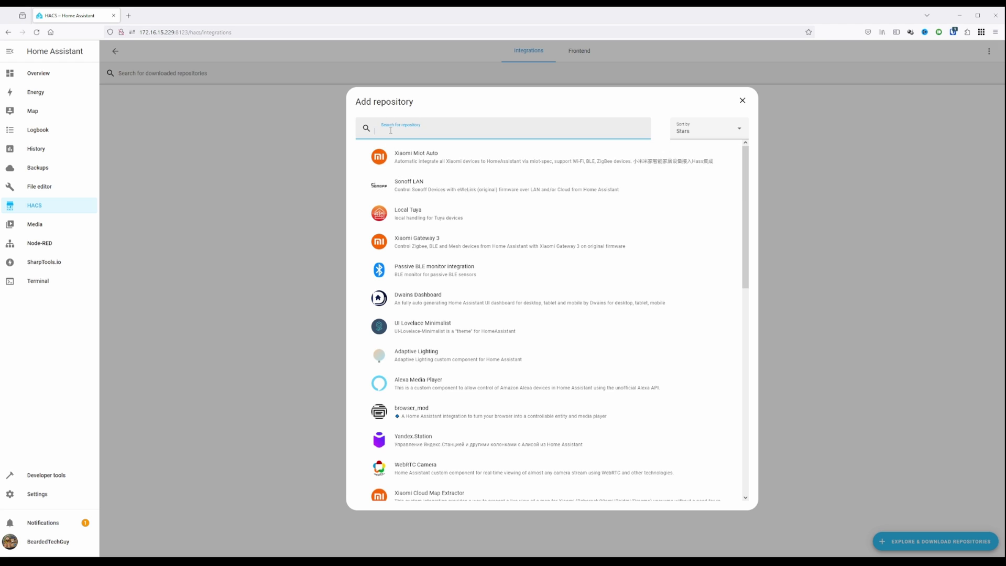
text(husq)
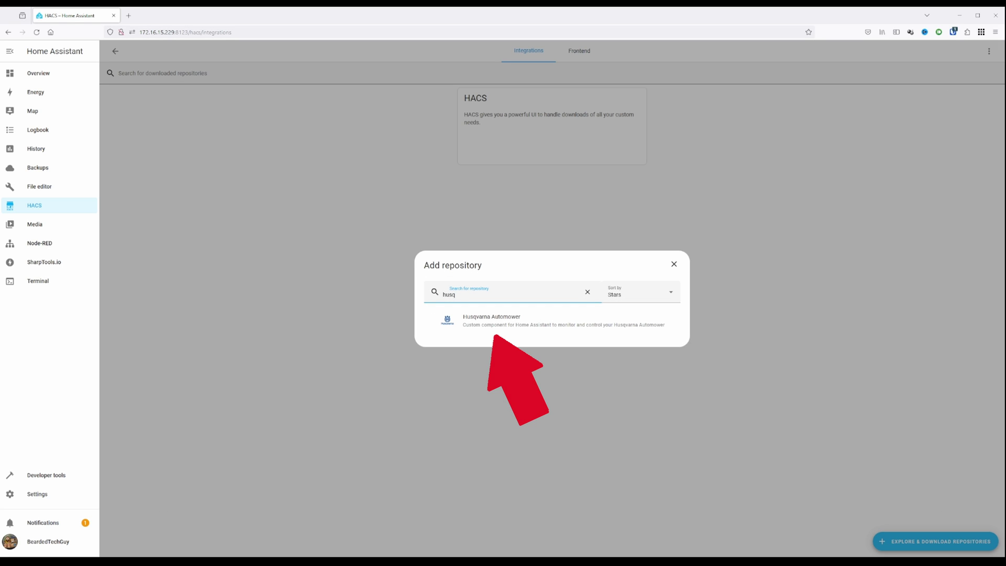
click(482, 328)
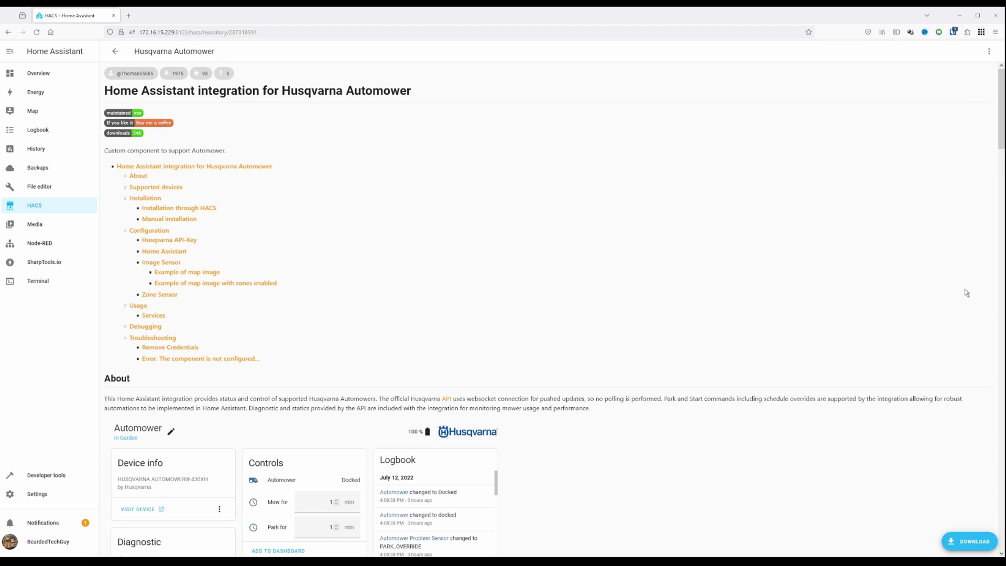
Step: Download Husqvarna Automower version 2023.10.0 and return to the downloaded integrations list
scroll(953, 285, down, 20)
scroll(956, 291, down, 15)
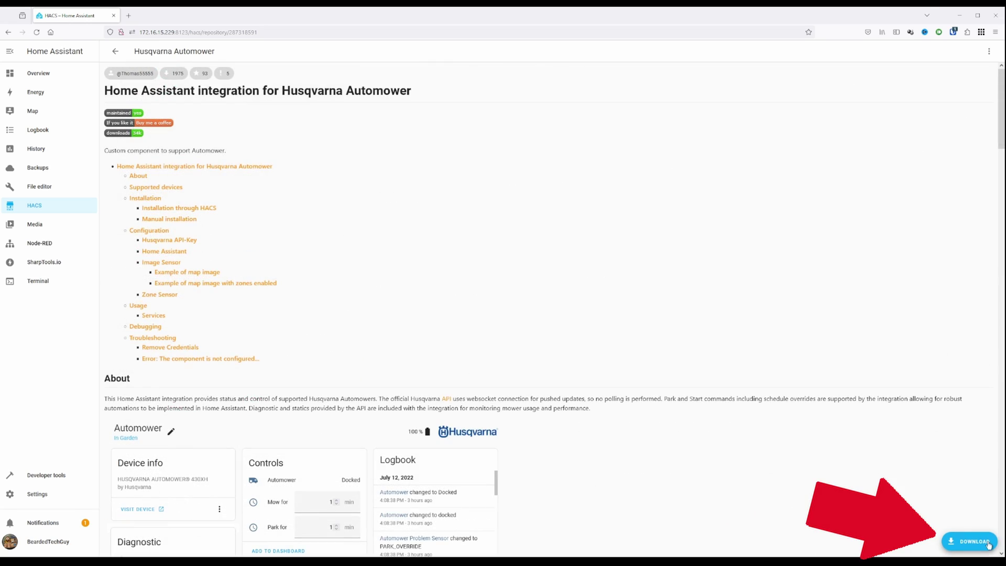
click(971, 542)
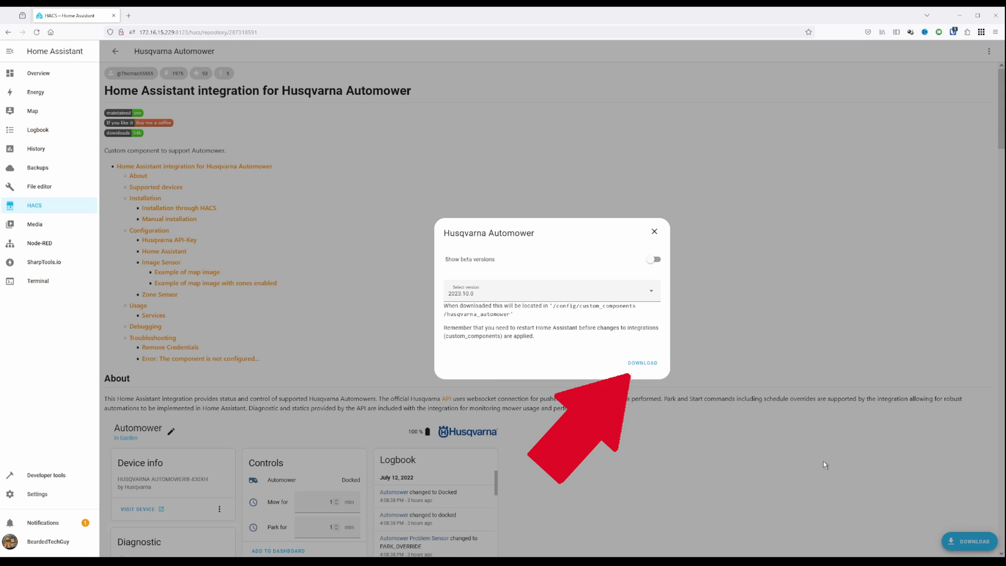
click(643, 364)
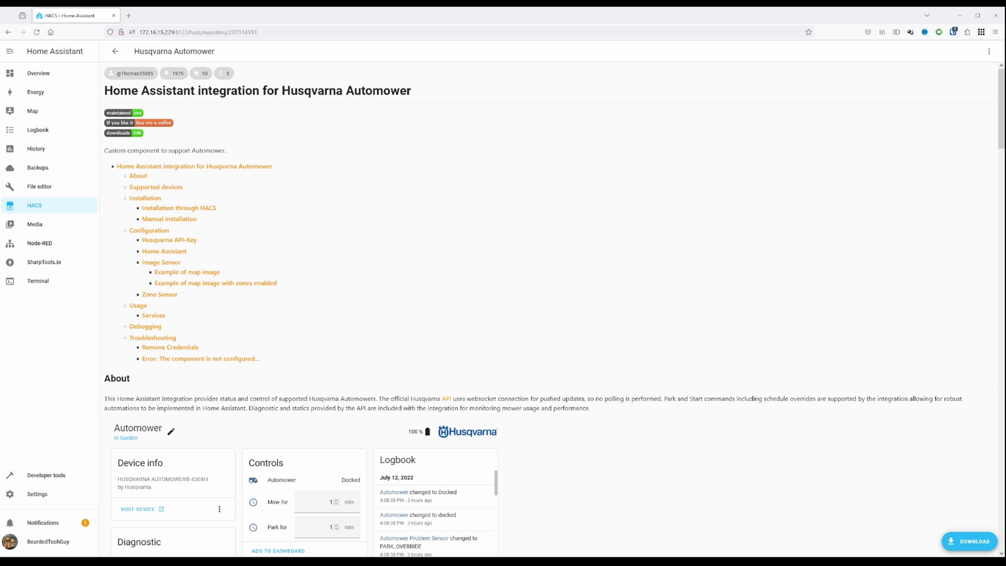
click(116, 54)
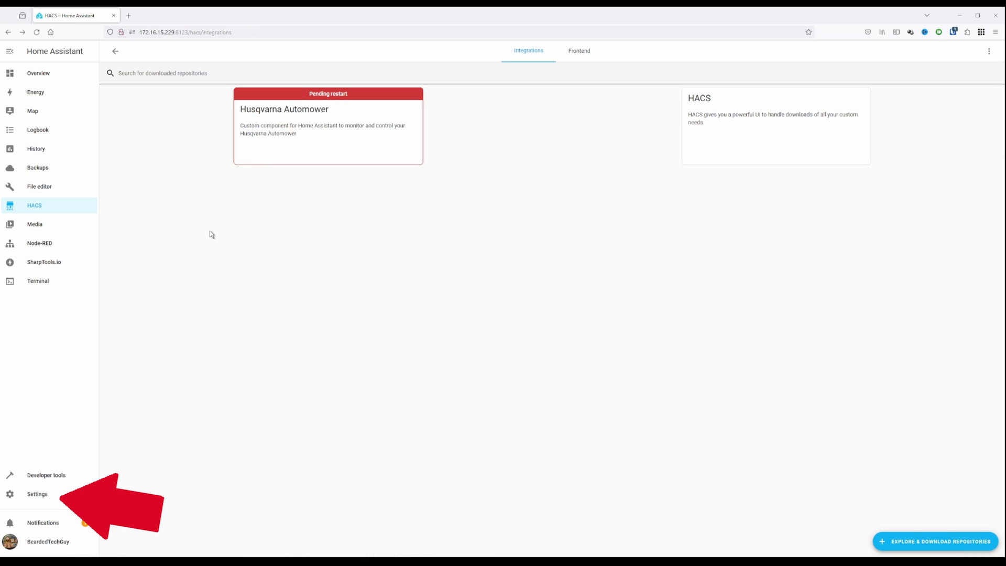
Step: Perform a full restart of Home Assistant from the Settings menu, not a quick reload
click(53, 493)
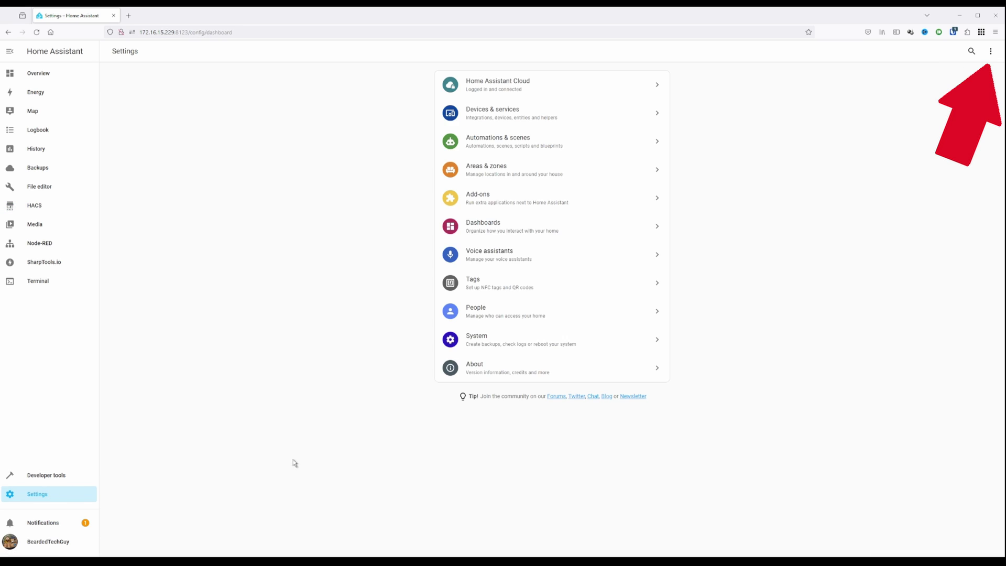
click(990, 51)
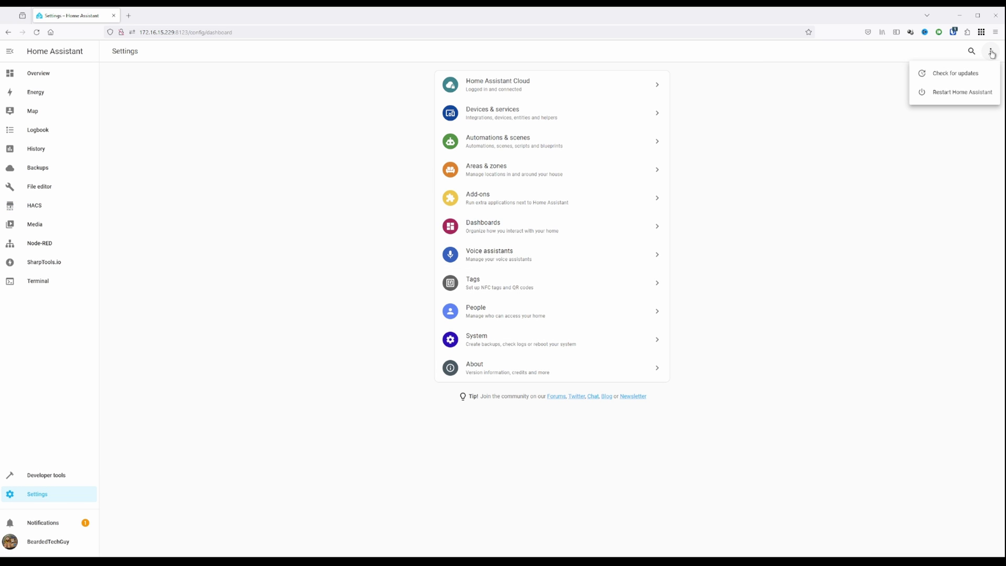
click(979, 98)
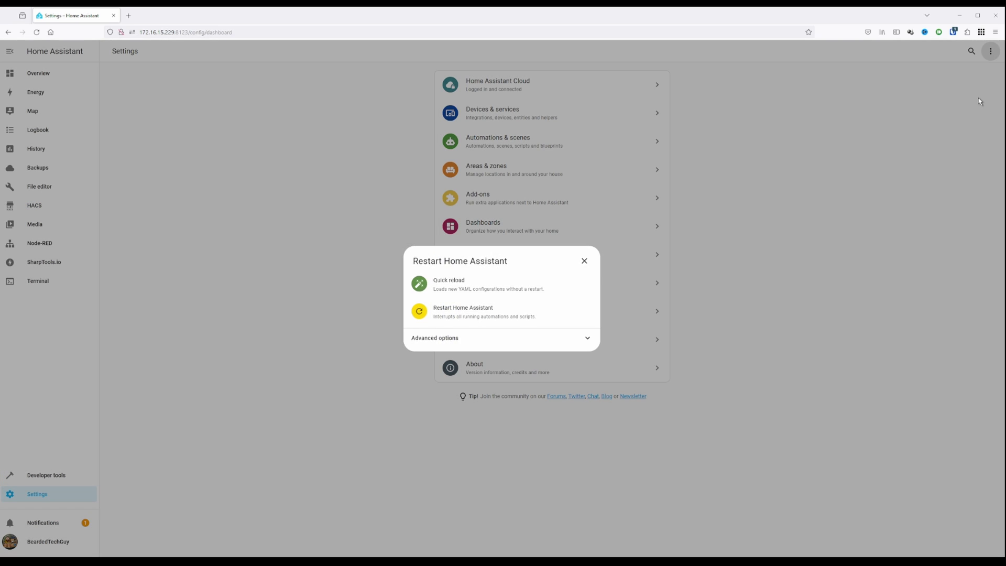
click(481, 308)
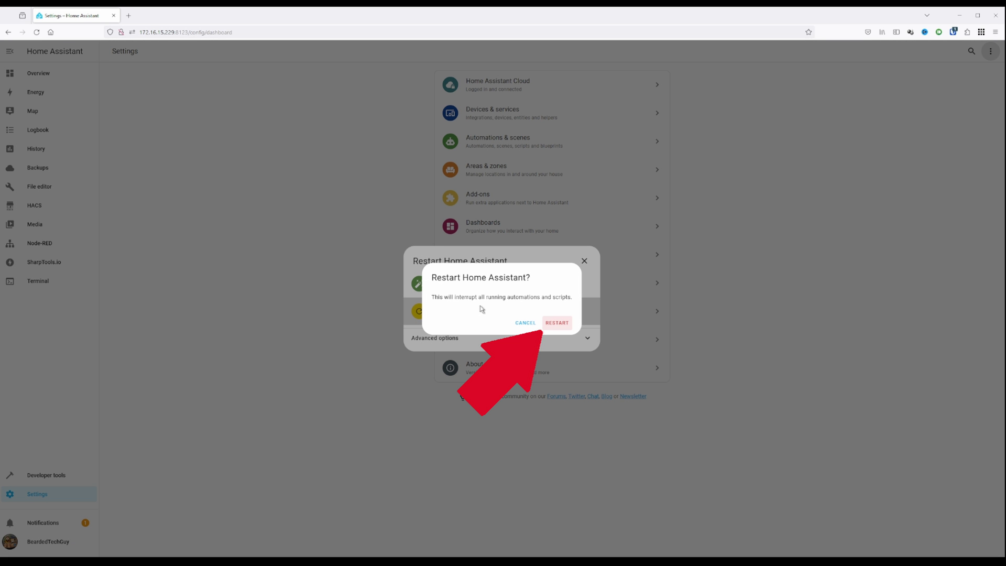
click(568, 323)
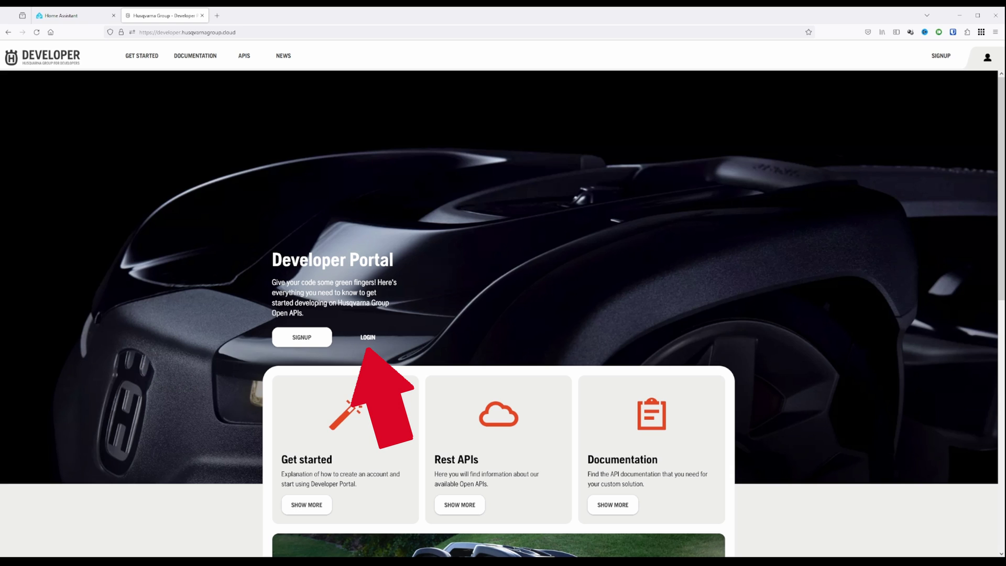
Step: Log in to the Husqvarna Developer Portal with the account password and authorize access
click(361, 336)
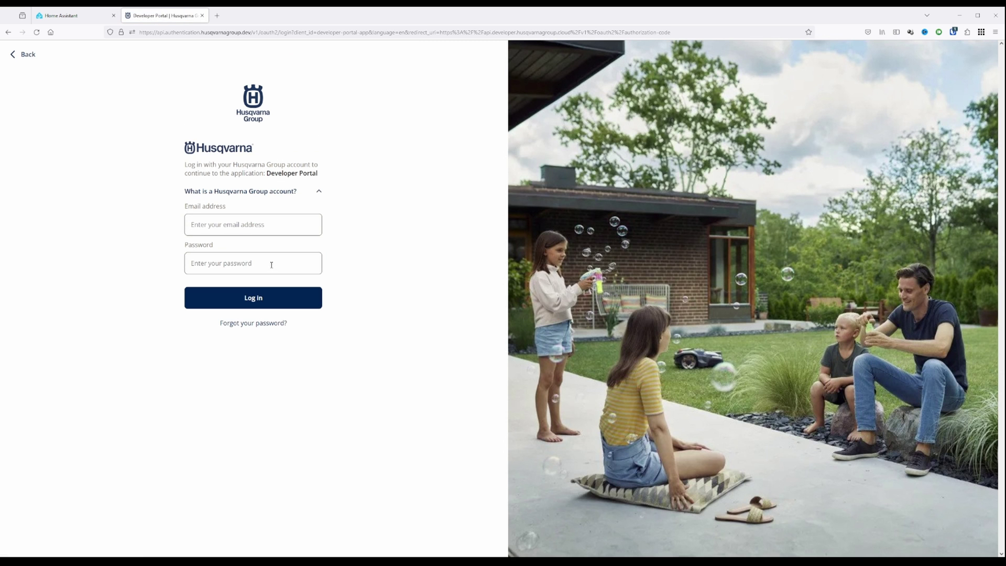
click(272, 268)
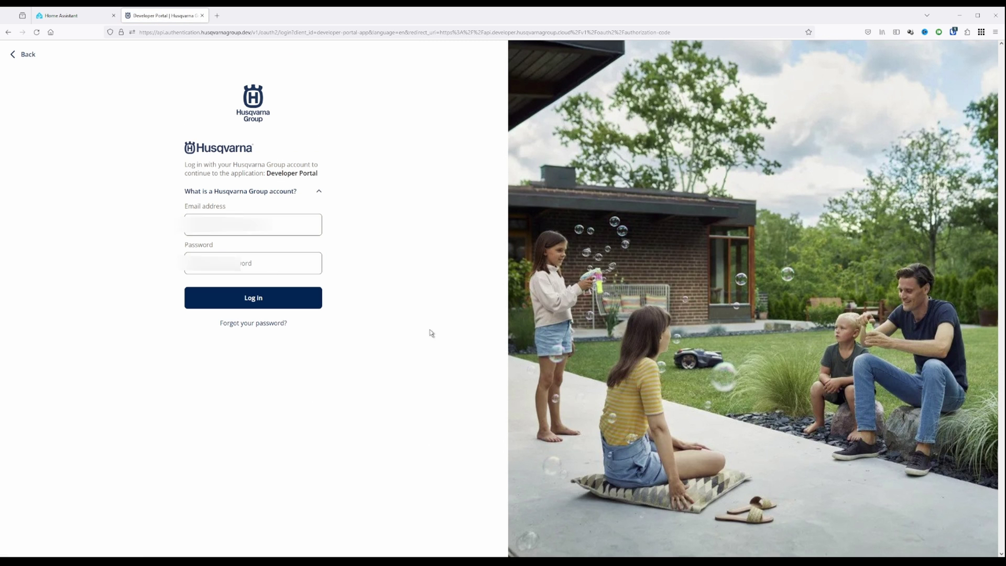
key(ctrl+v)
click(304, 303)
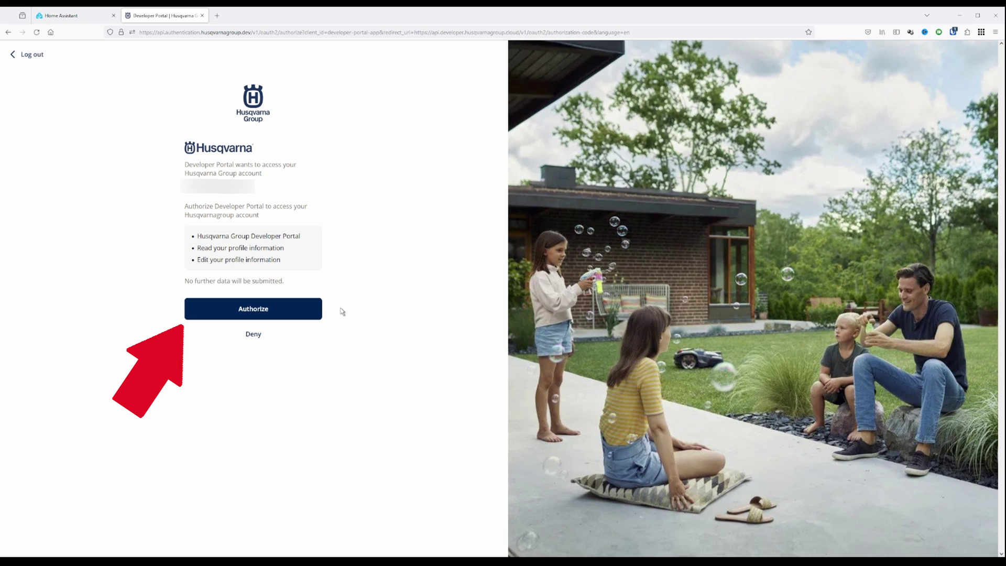
click(268, 339)
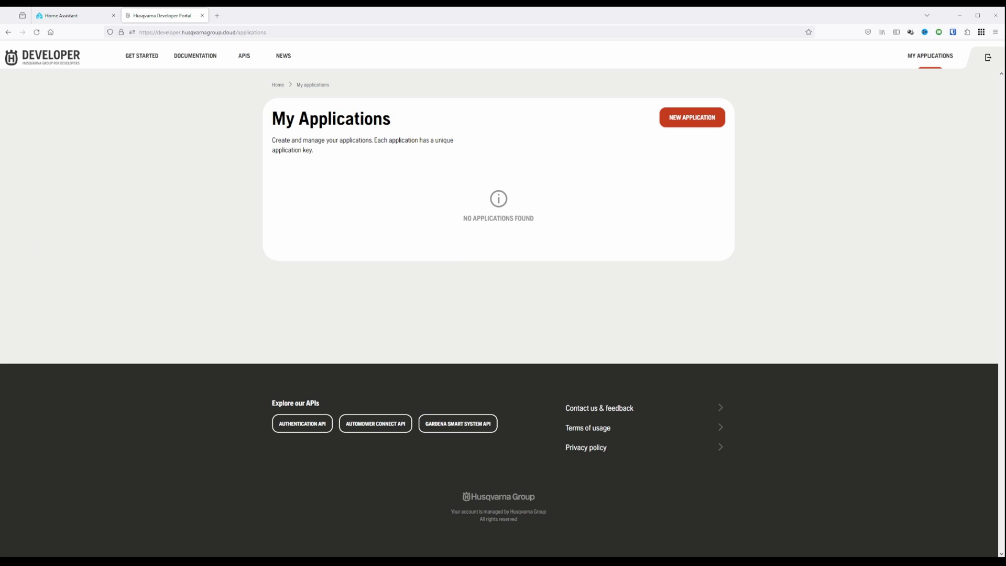
Step: Create an application named HomeAssistant with the Home Assistant OAuth redirect URL
click(710, 124)
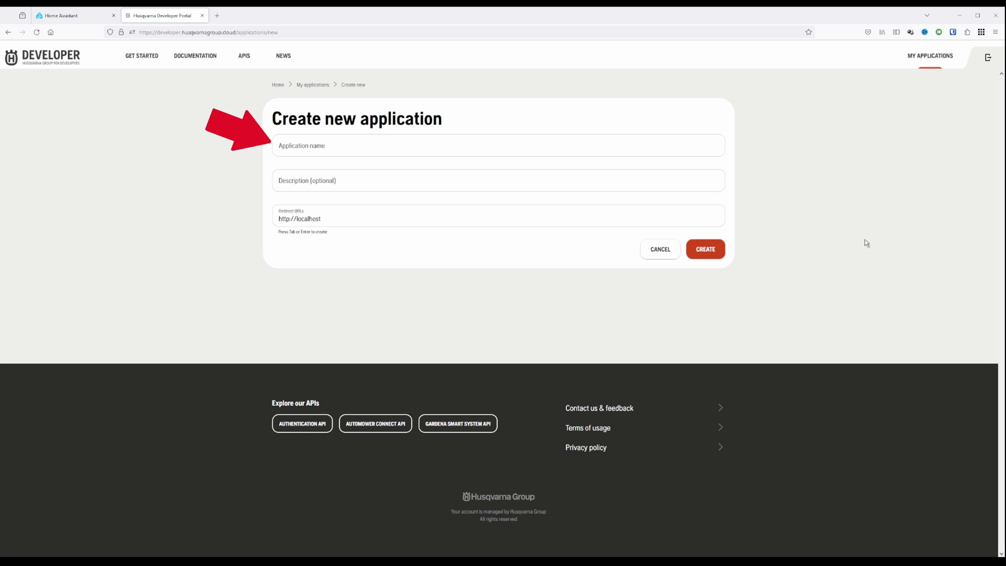
click(512, 152)
text(HomeAssistant)
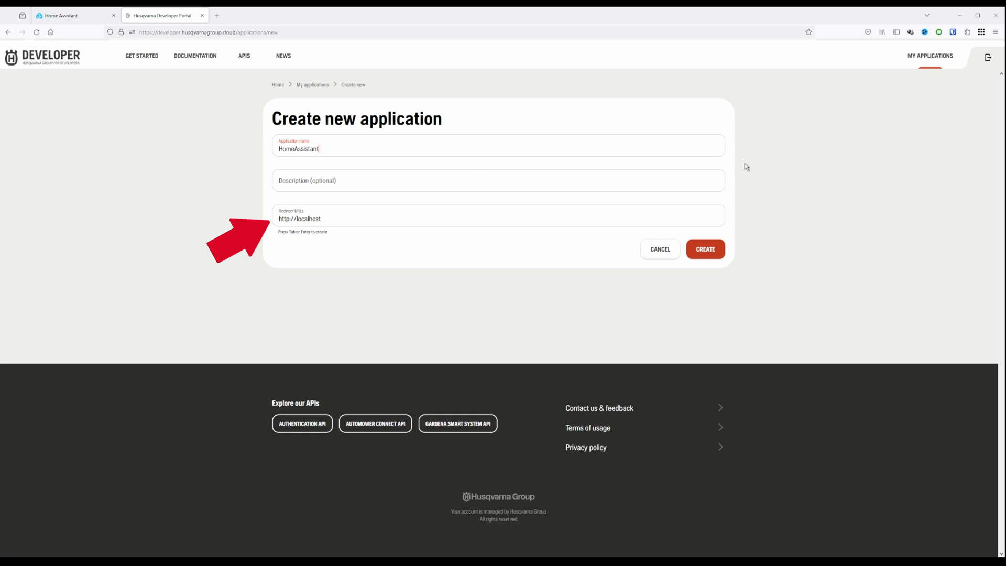
triple_click(357, 218)
text(https://my.home-assistant.io/redirect/oauth)
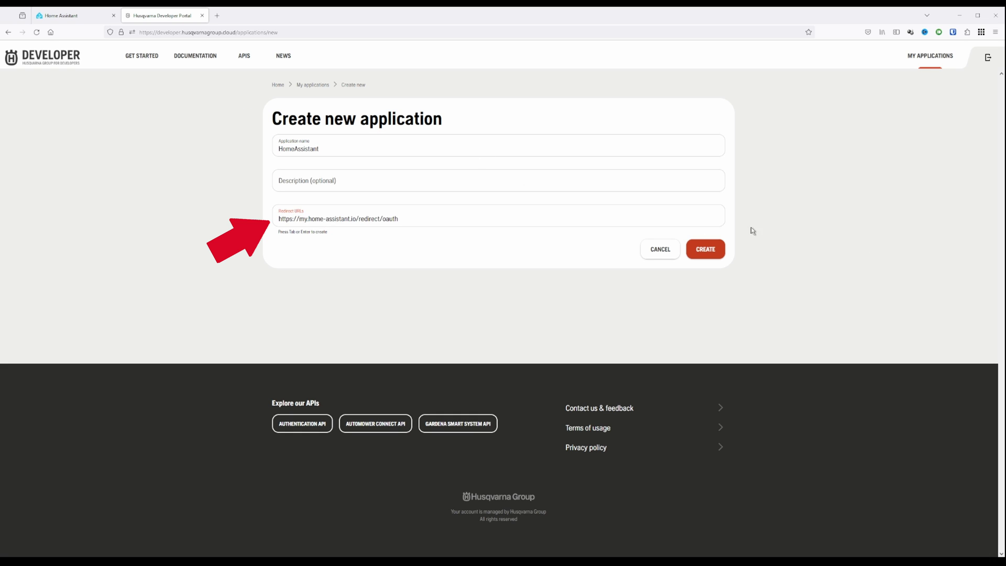
click(713, 253)
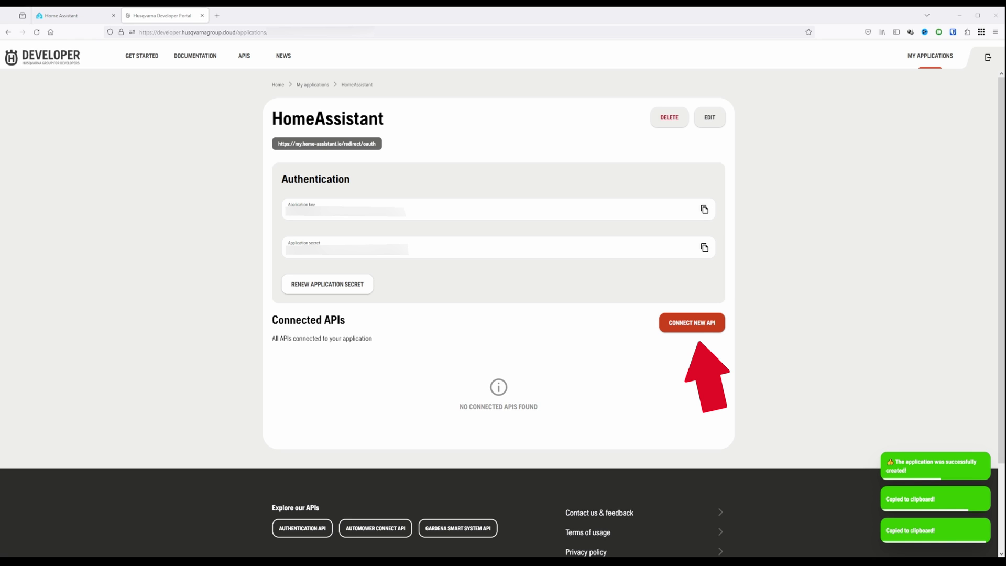
Step: Connect the Authentication API and the Automower Connect API to the HomeAssistant application
click(702, 322)
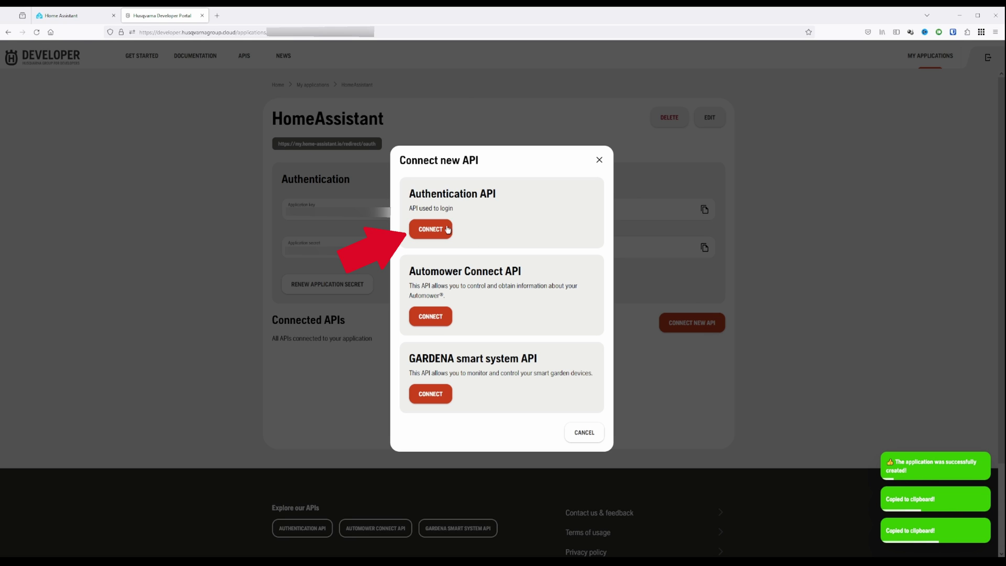
click(430, 231)
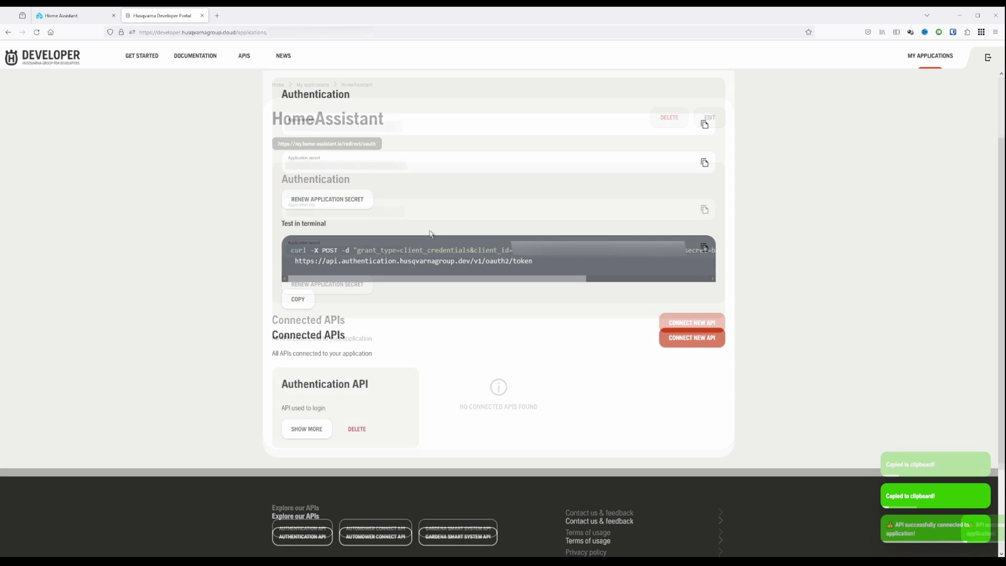
click(679, 341)
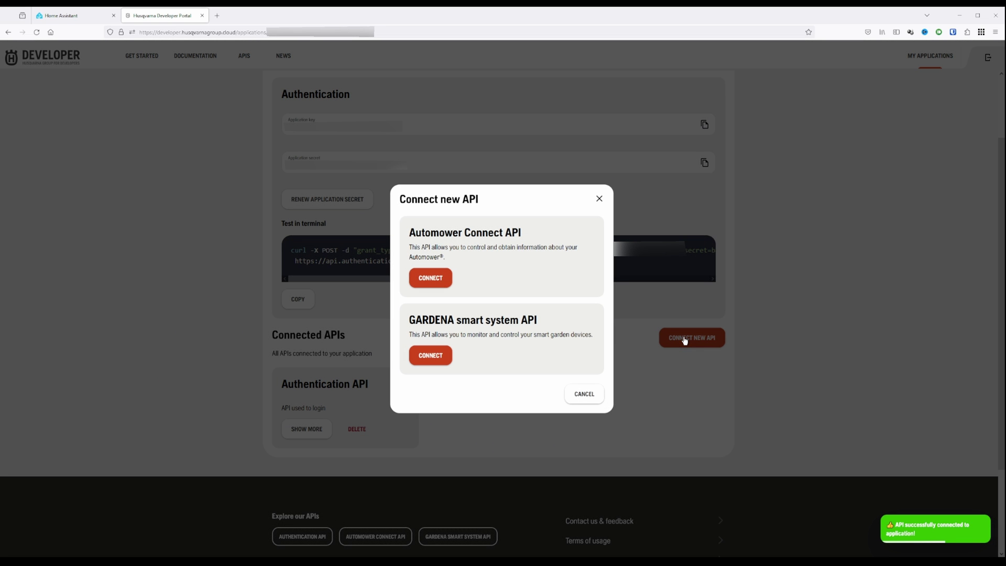
click(442, 281)
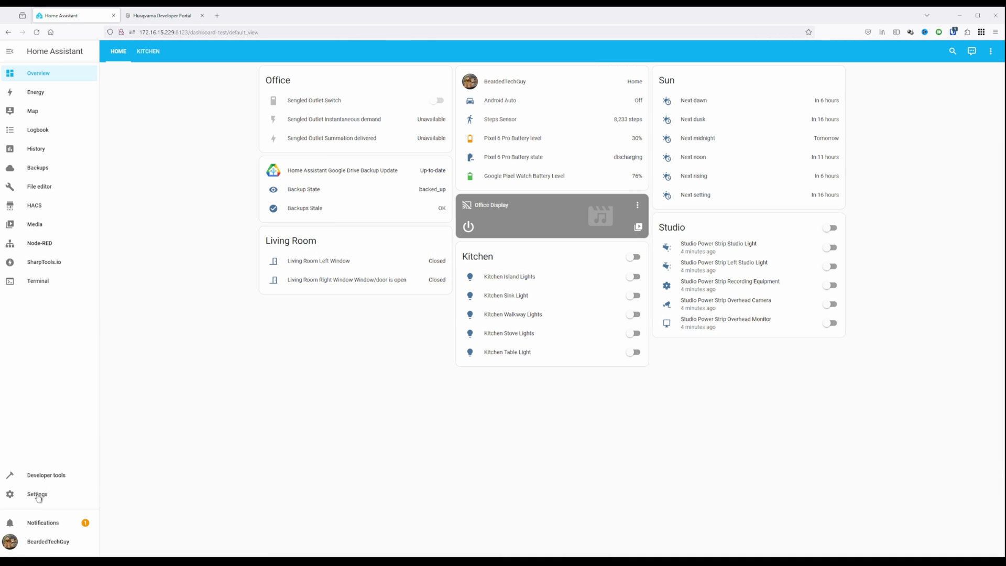
Step: Add the Husqvarna Automower integration via an 'automower' search and submit the application credentials
click(37, 496)
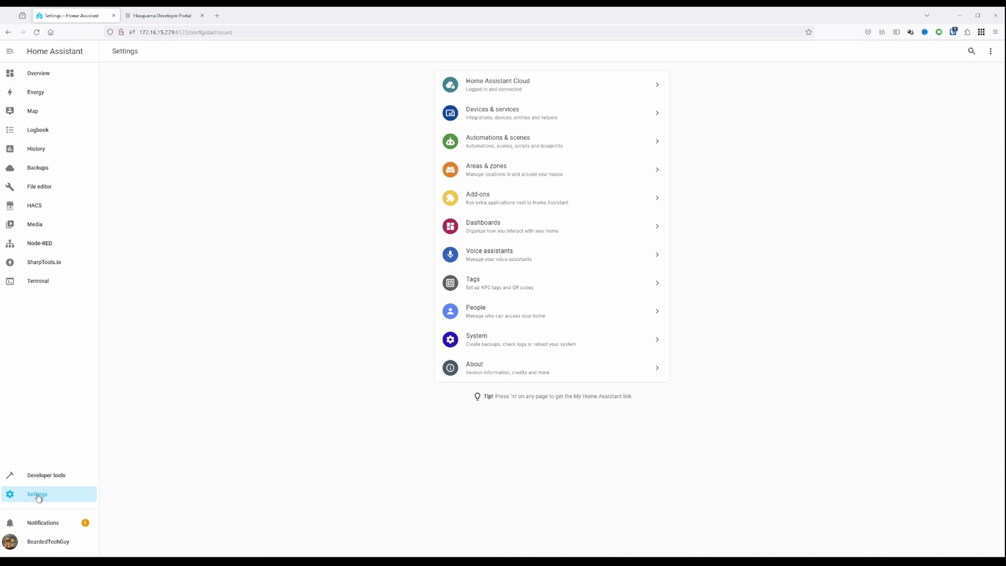
click(528, 126)
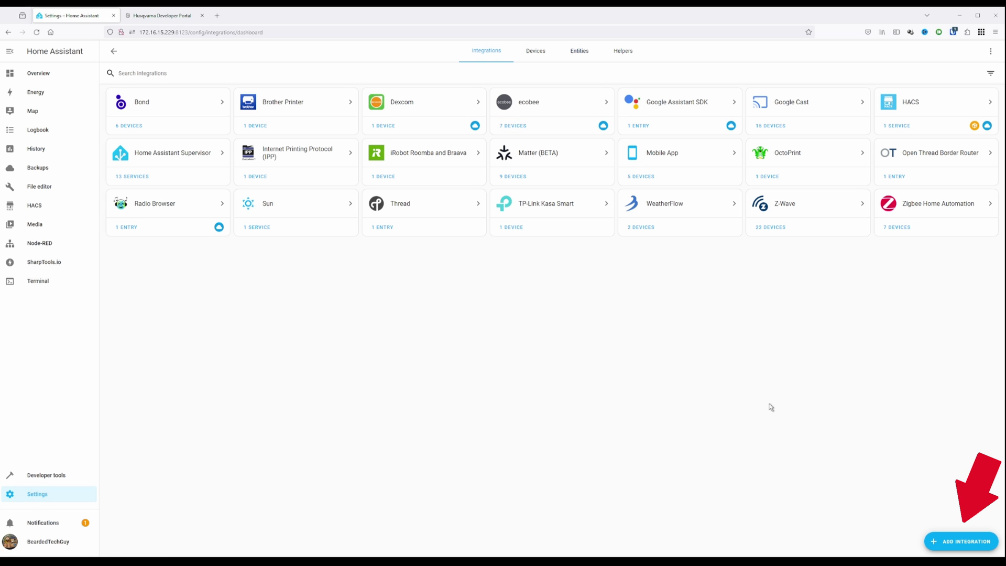
click(946, 542)
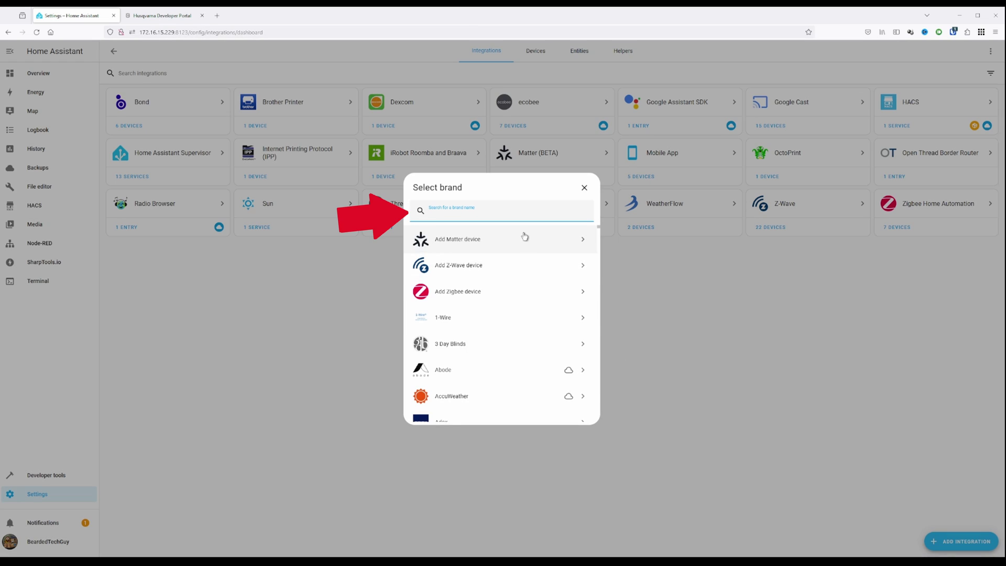
text(automower)
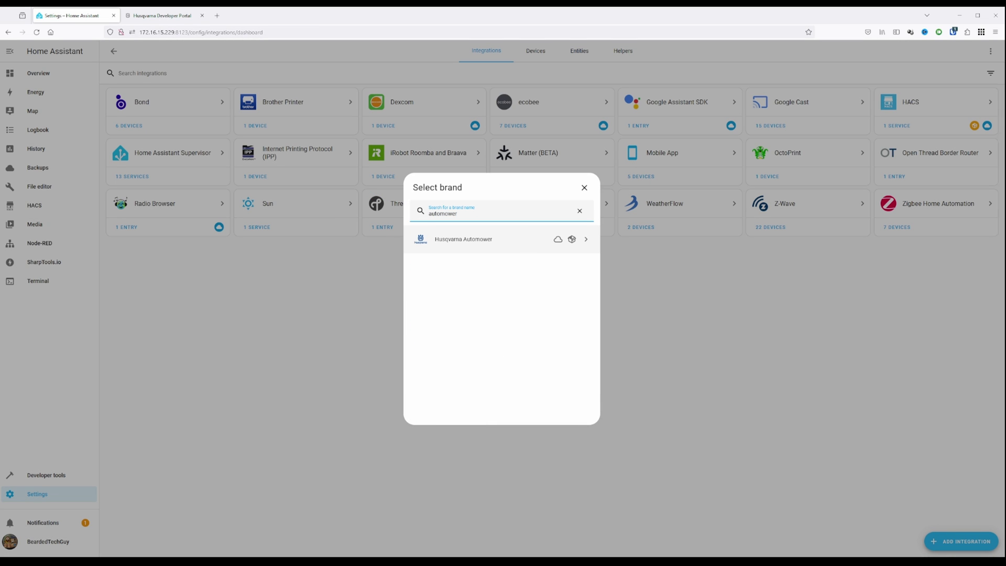
click(496, 245)
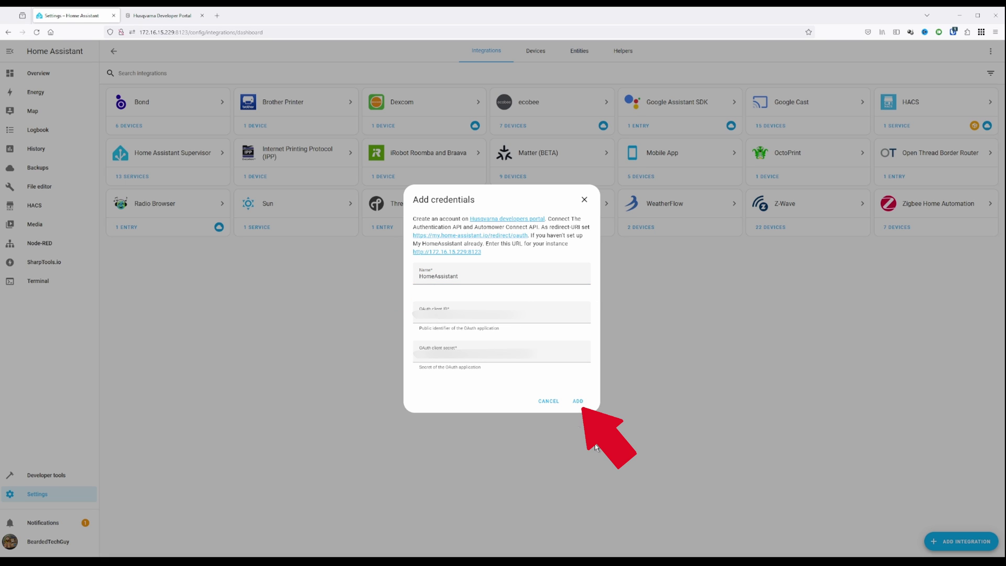
click(577, 401)
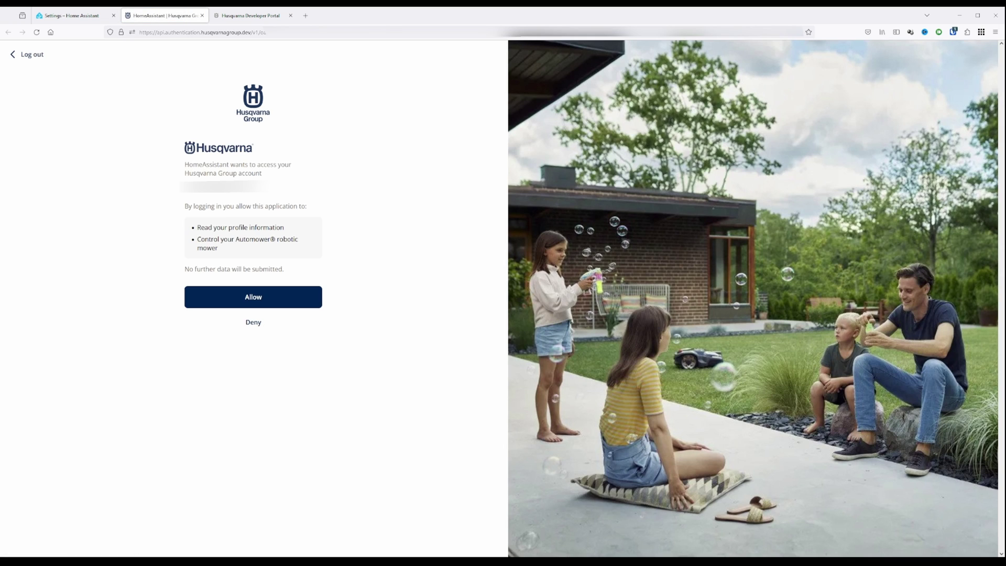
Step: Allow HomeAssistant to access the Husqvarna mower account on the consent page
click(283, 303)
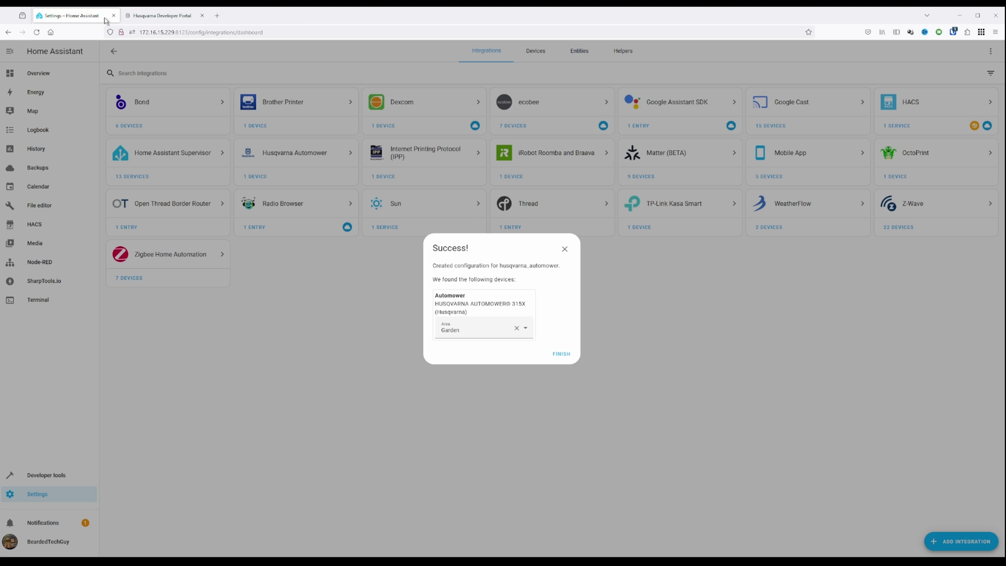
Step: Set the mower's area to Backyard, finish setup, and open the Automower 315X device page
click(518, 331)
text(Backyard)
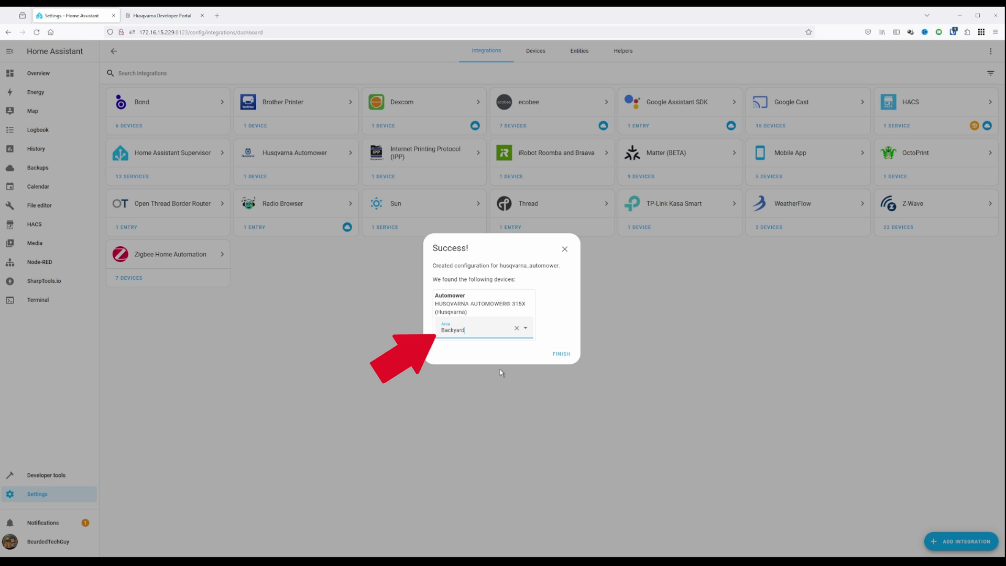
click(558, 316)
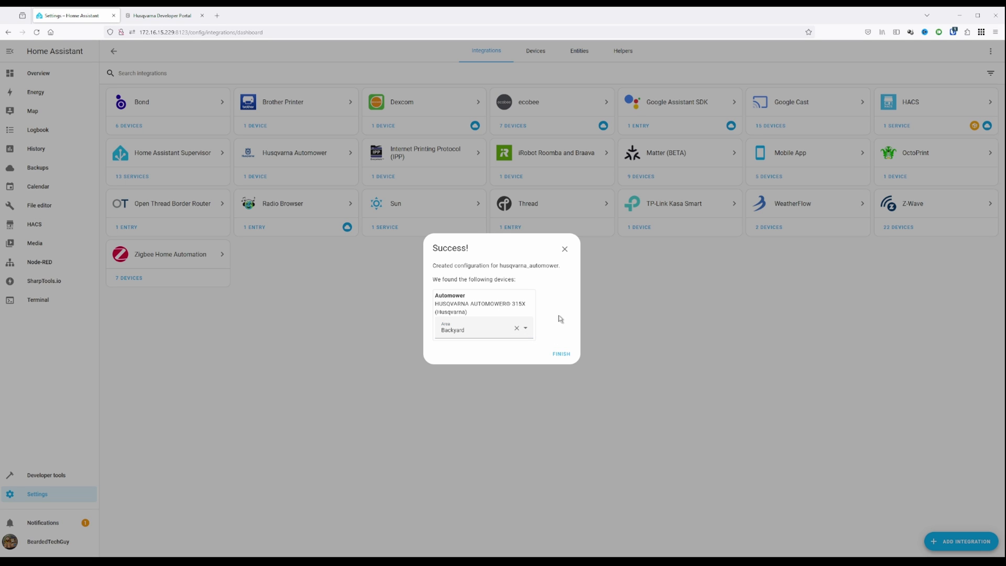
click(561, 354)
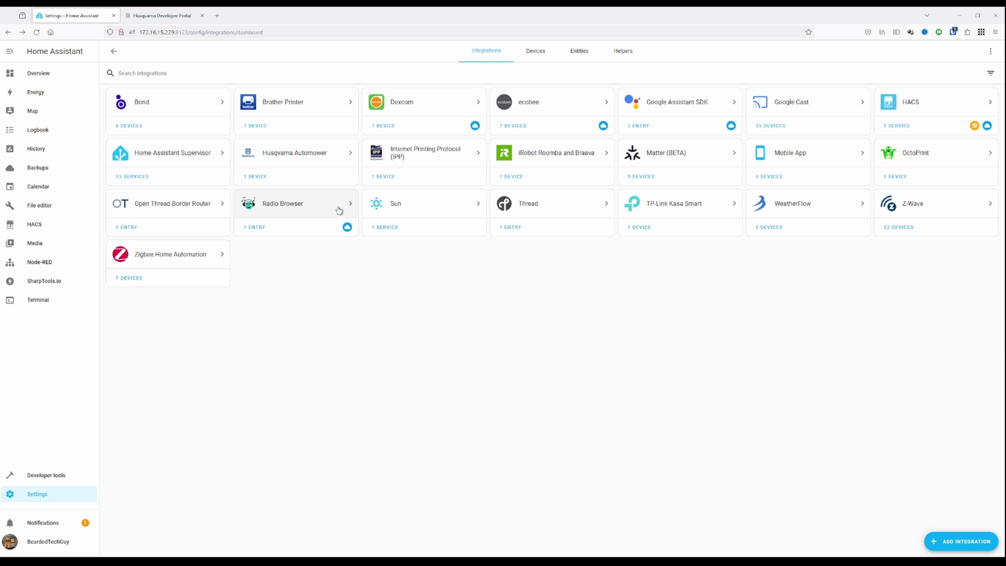
click(335, 160)
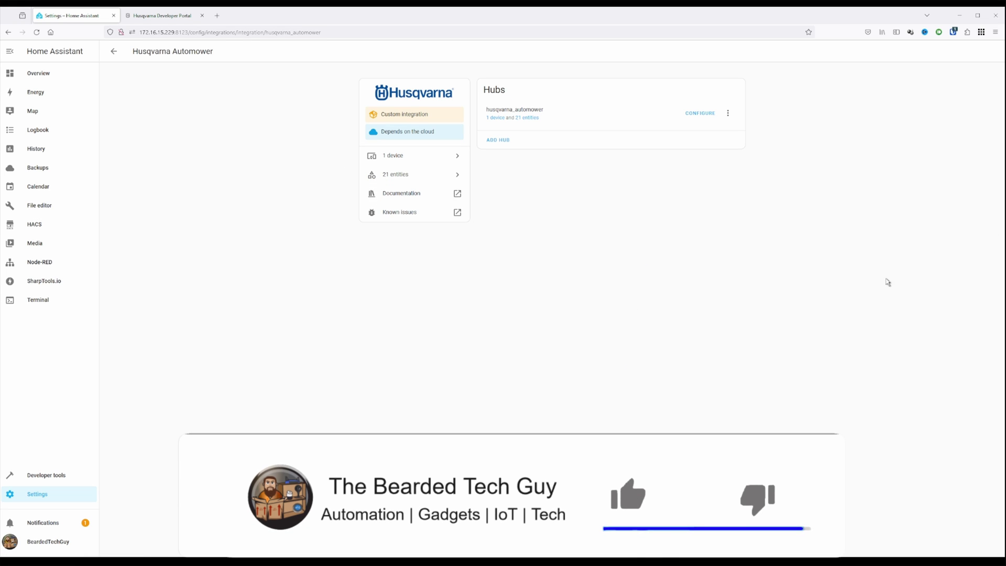
click(496, 119)
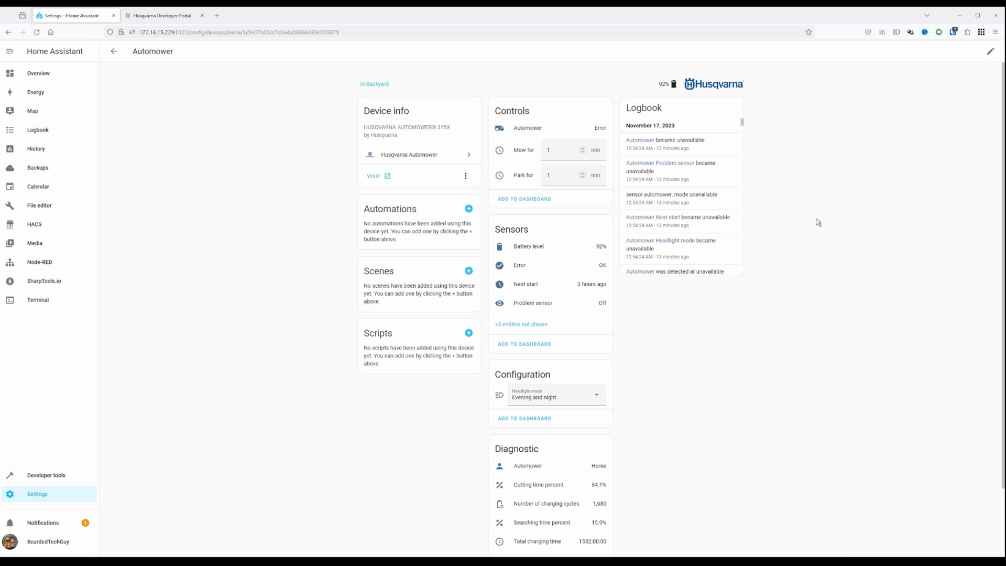
Step: Reveal the 3 hidden sensor entities and 4 hidden diagnostic entities on the Automower device page
scroll(705, 198, down, 1)
scroll(705, 198, up, 1)
scroll(834, 228, down, 3)
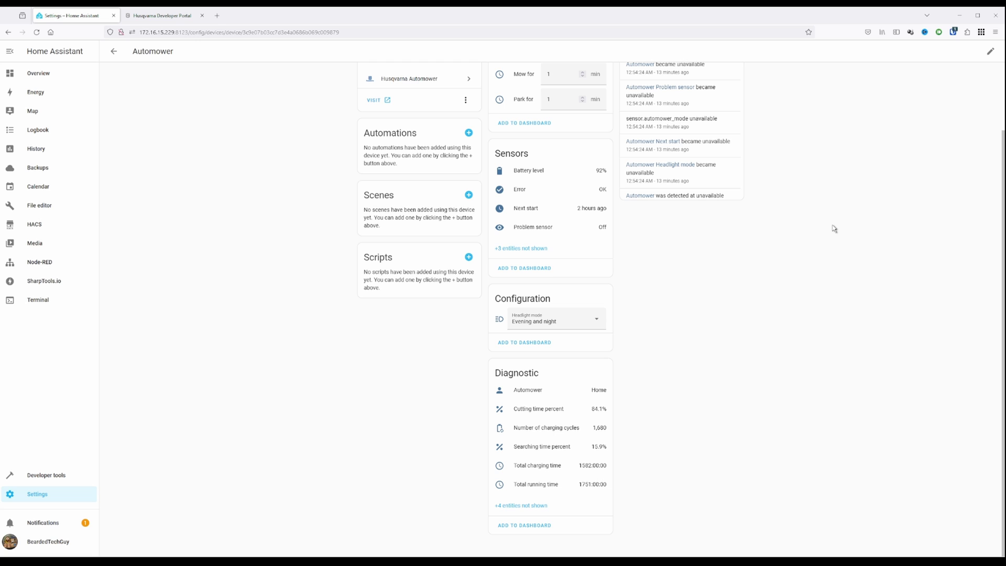
click(537, 250)
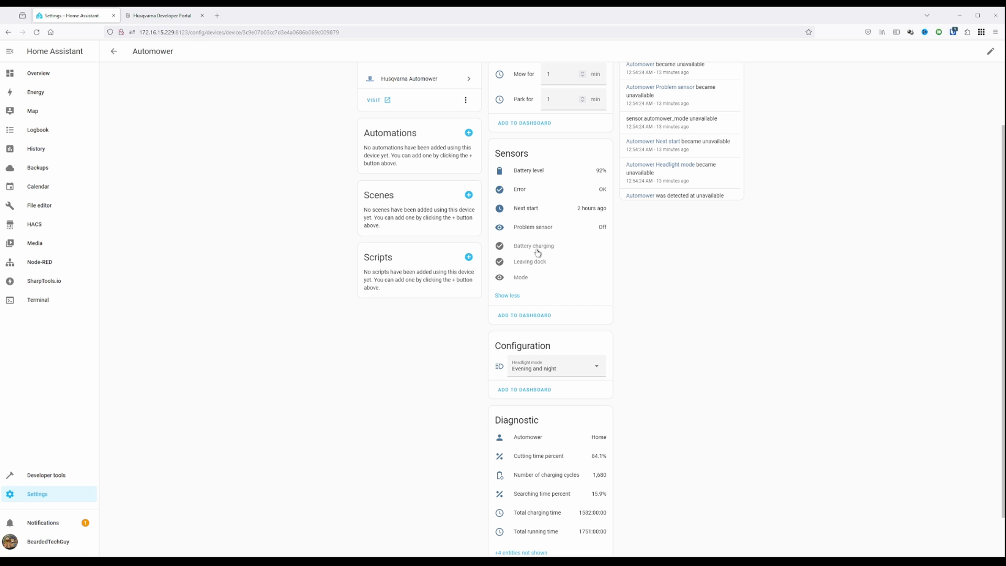
scroll(621, 289, down, 1)
click(545, 505)
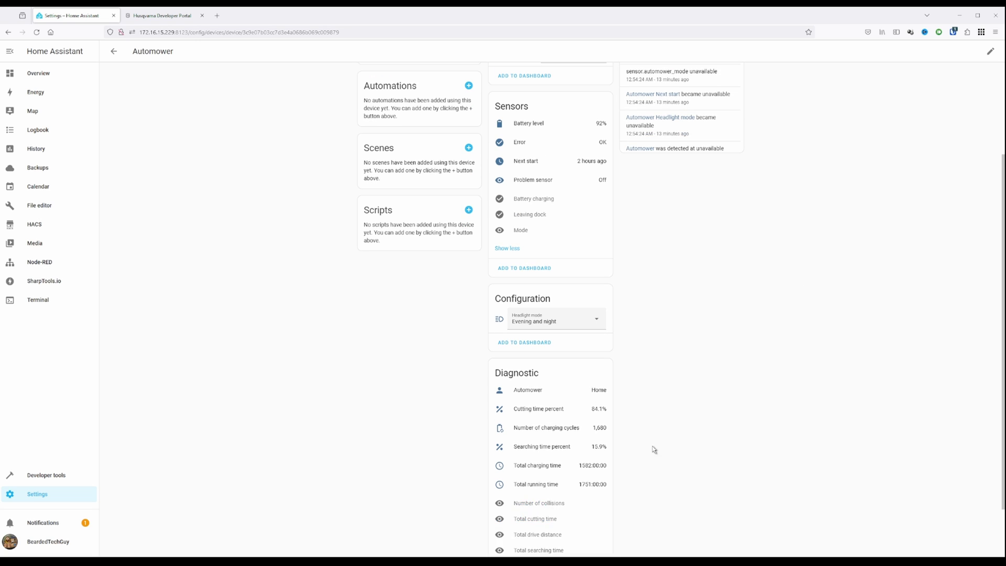
scroll(681, 424, down, 1)
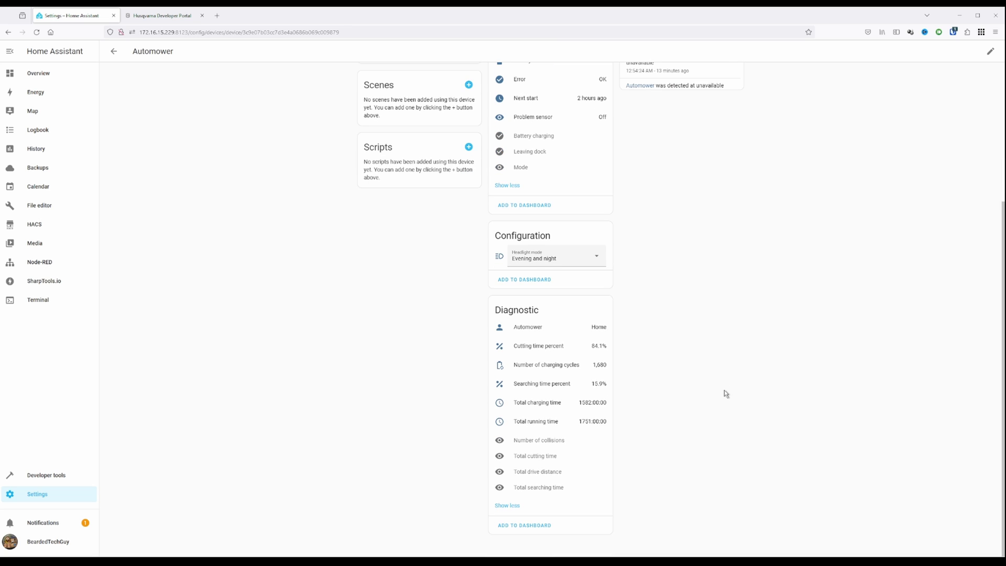
scroll(726, 392, up, 3)
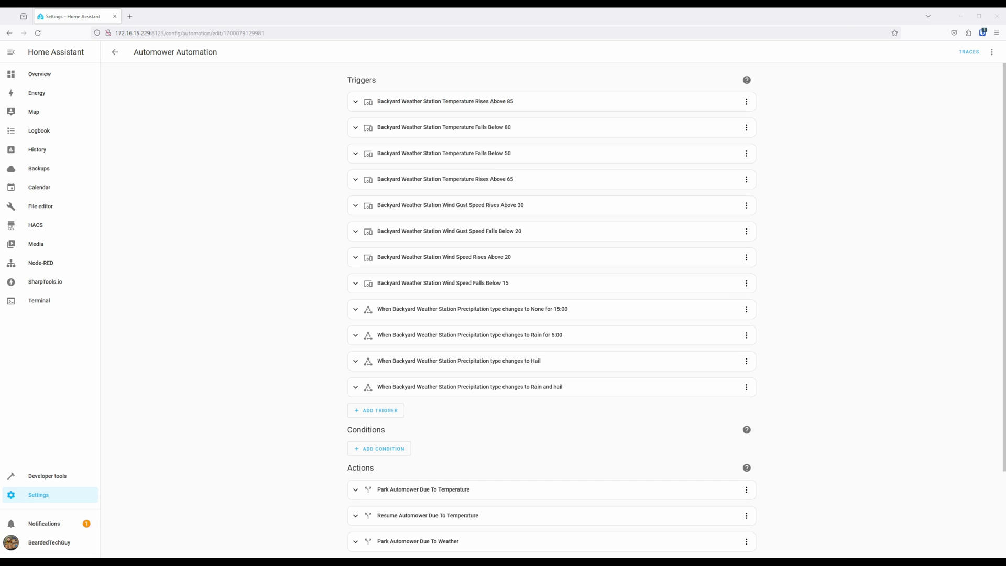
Step: Review the temperature, wind gust, precipitation and wind speed triggers, then expand Park Automower Due To Temperature
click(356, 102)
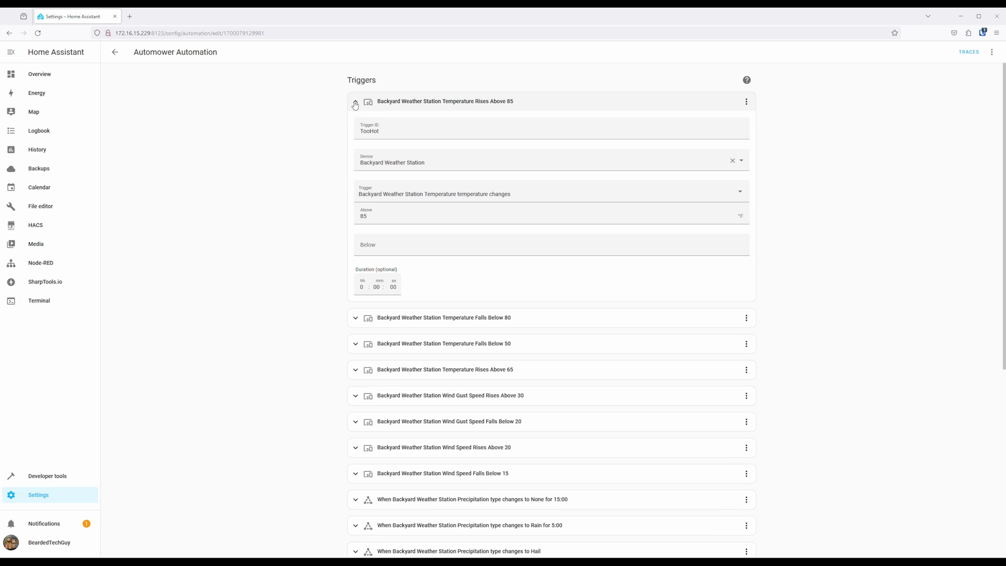
click(355, 104)
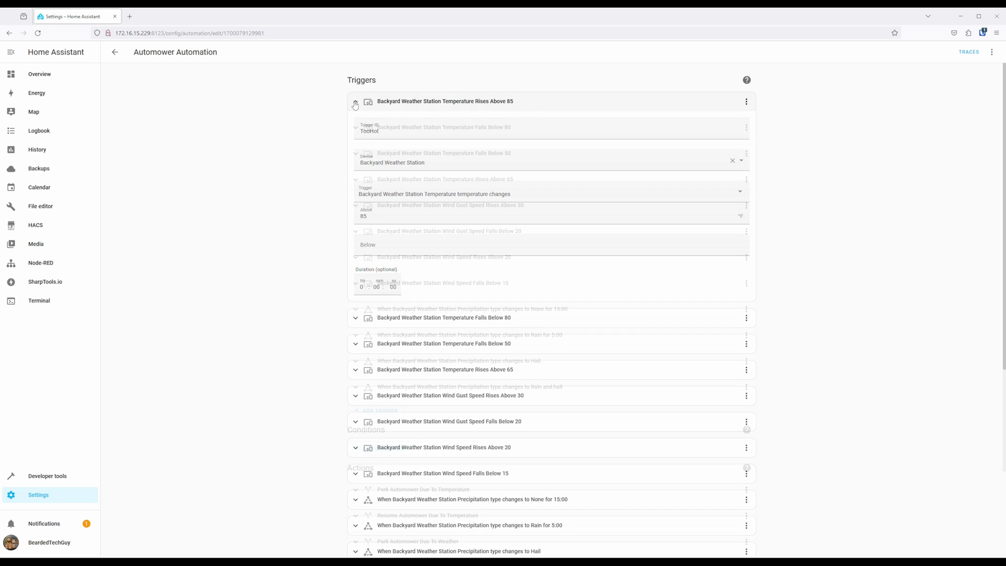
click(350, 211)
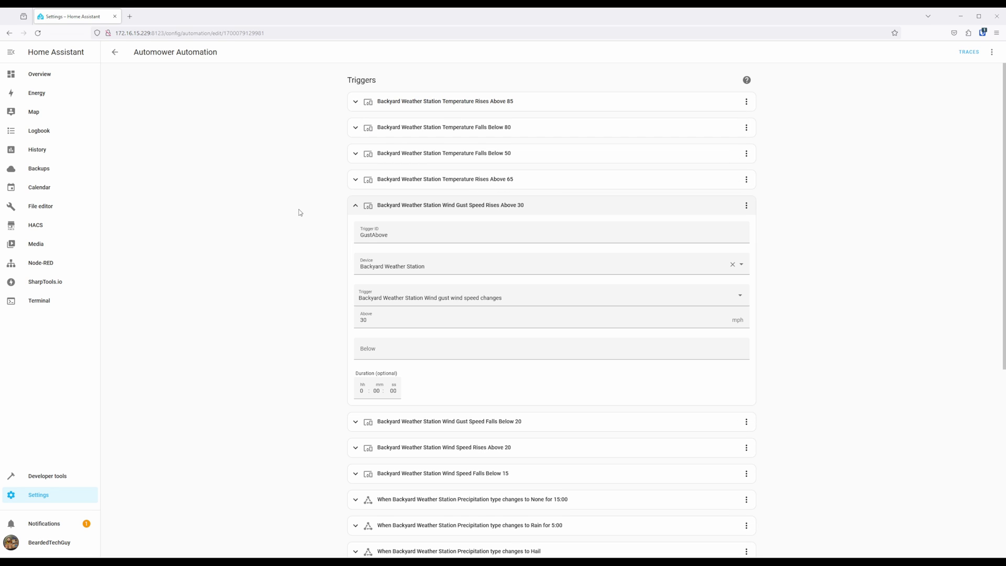
click(355, 205)
click(357, 310)
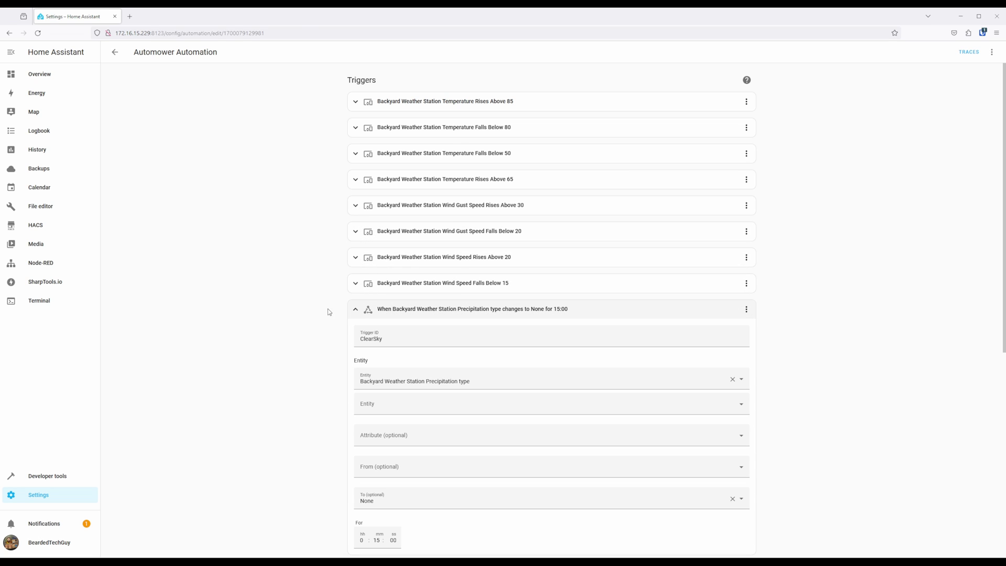
click(355, 309)
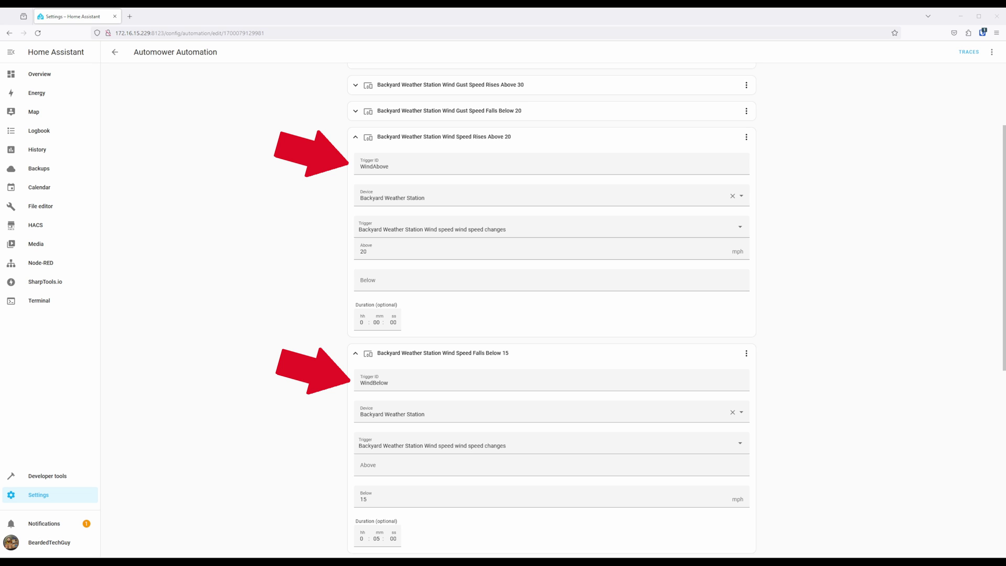
click(355, 352)
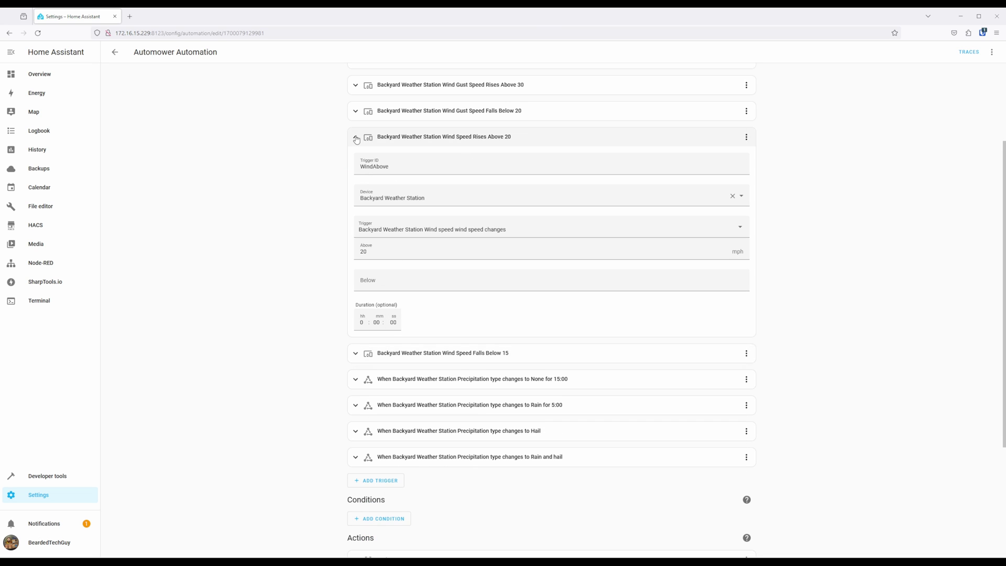
click(355, 137)
click(355, 389)
Step: Inspect the TooCold,TooHot trigger condition and the Return to dock service call
scroll(294, 395, down, 3)
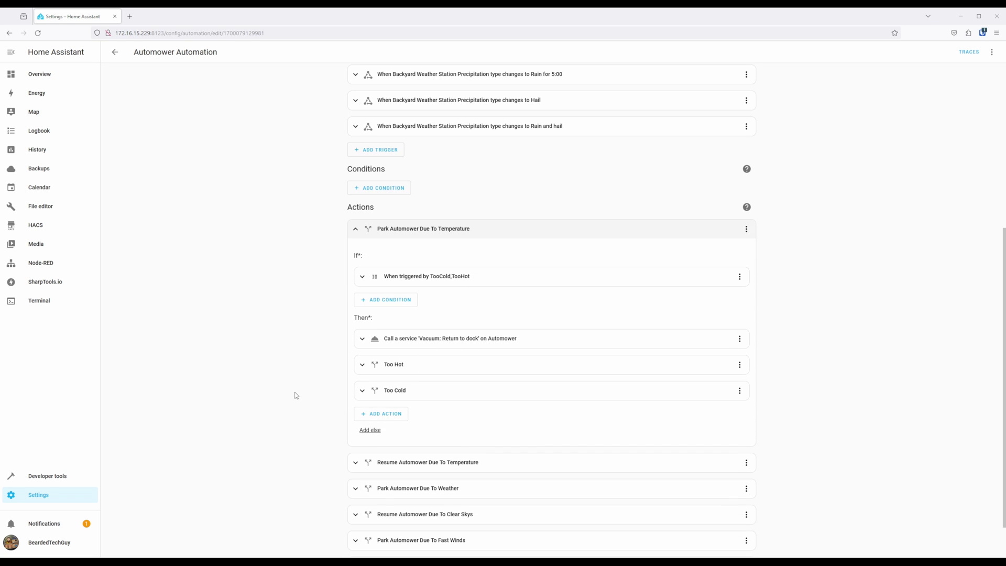
click(362, 278)
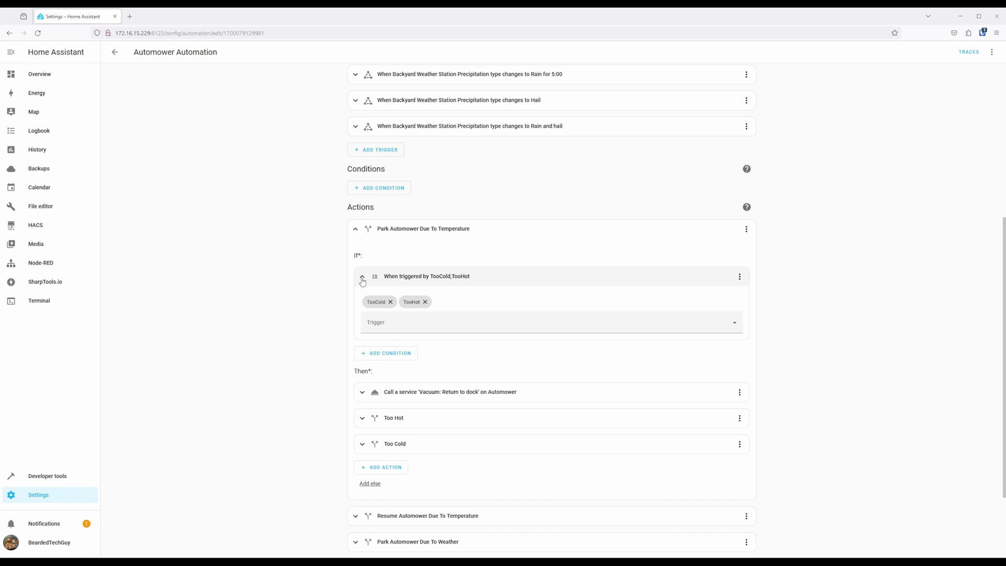
click(362, 278)
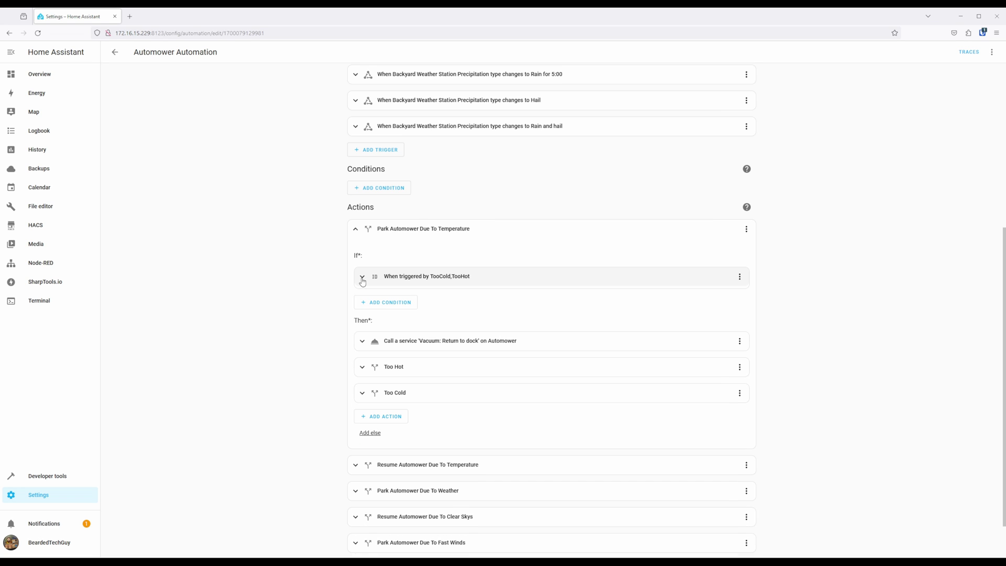
click(361, 339)
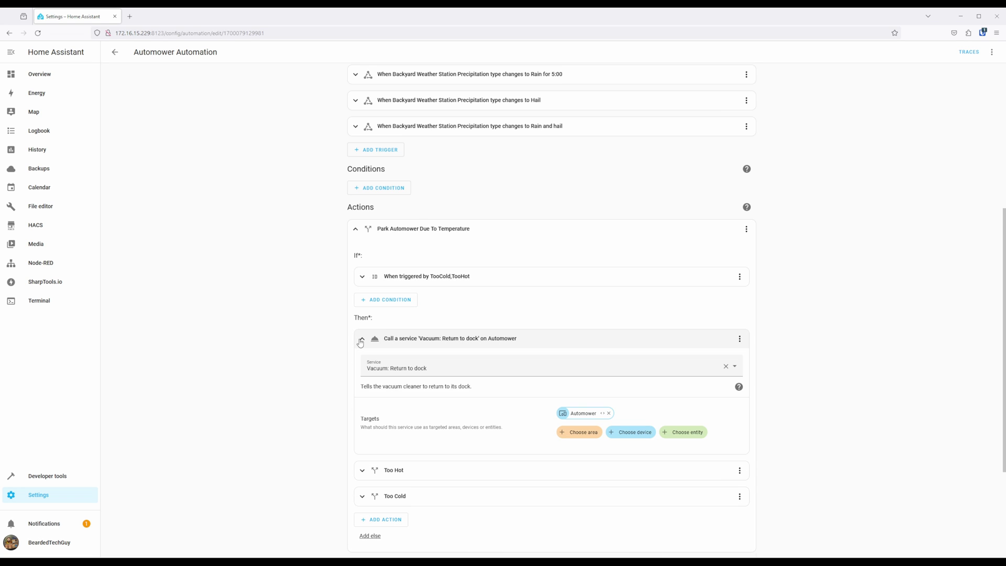
click(360, 341)
Step: Expand the Too Hot and Too Cold branches and the NotTooCold,NotTooHot condition
scroll(362, 330, down, 2)
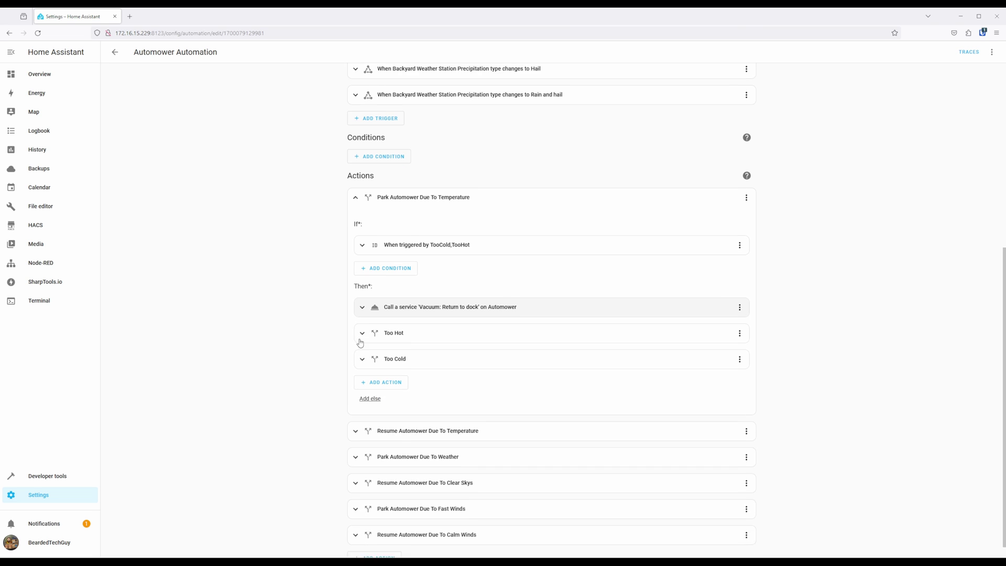
click(362, 318)
scroll(361, 322, down, 3)
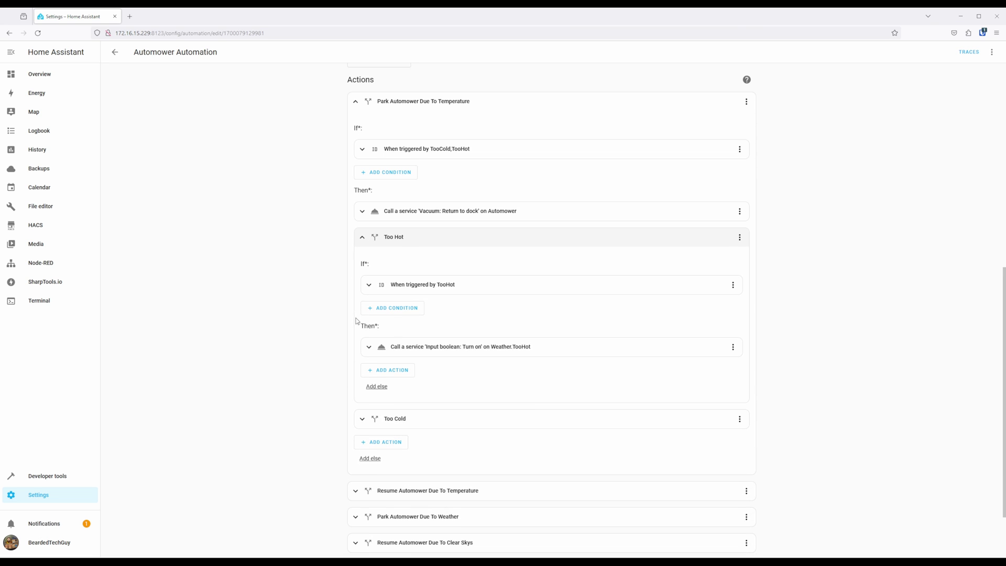
click(362, 419)
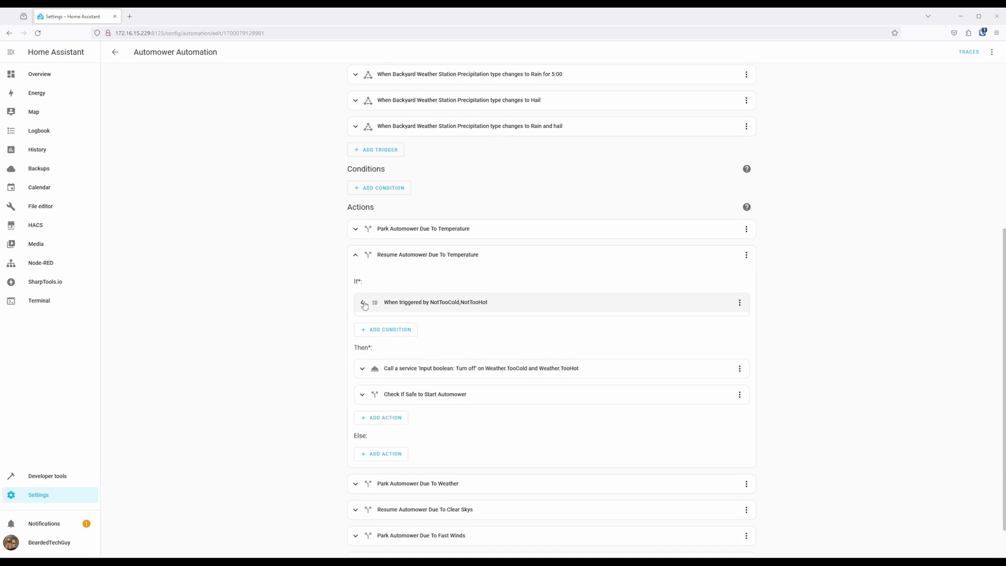
click(362, 303)
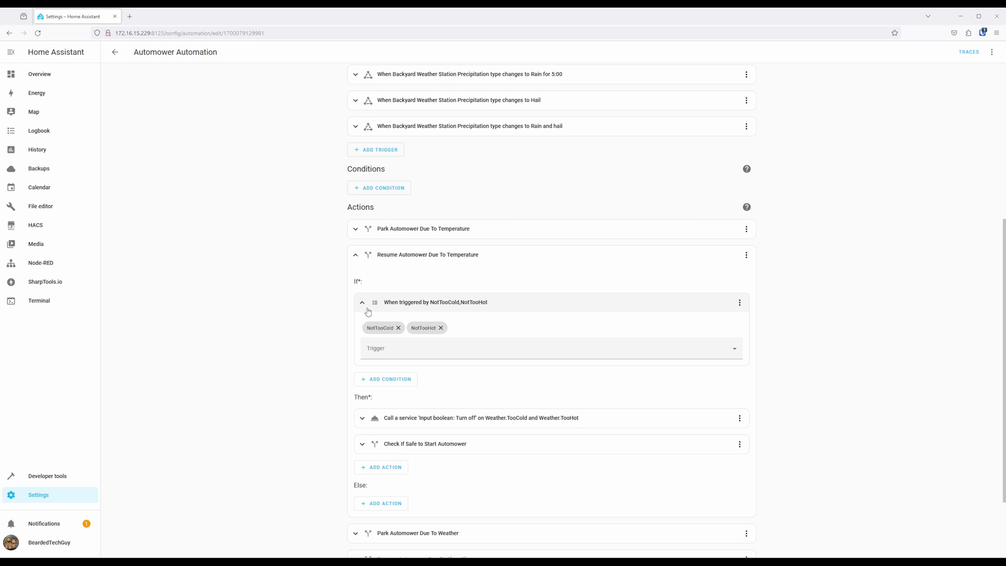
click(361, 303)
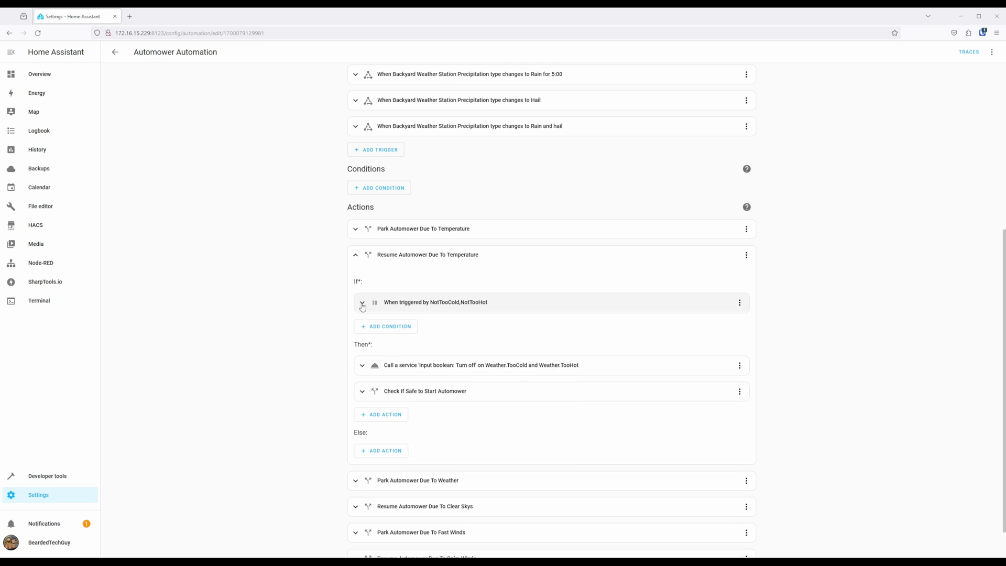
click(361, 365)
scroll(351, 361, down, 3)
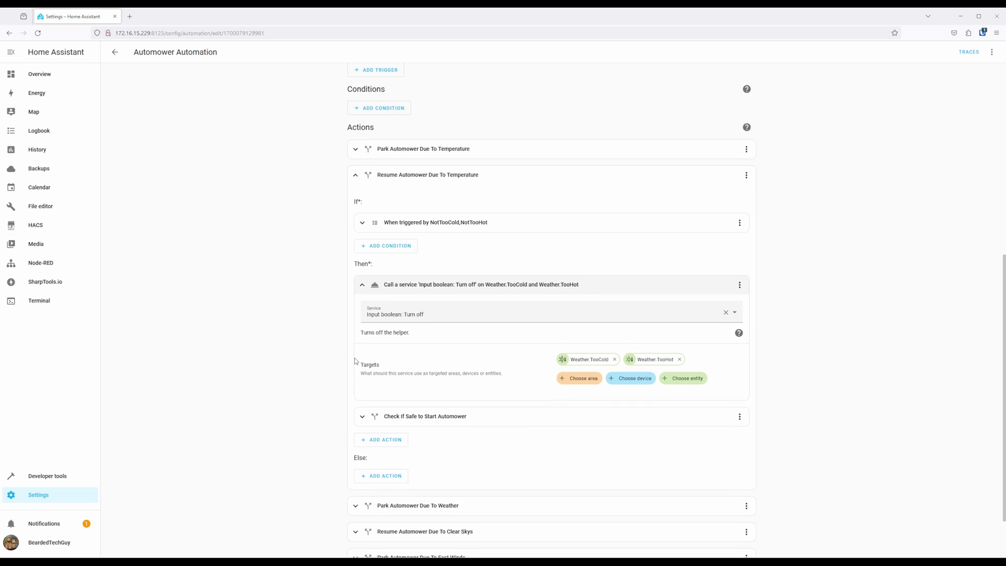
click(361, 284)
click(360, 351)
scroll(351, 345, down, 3)
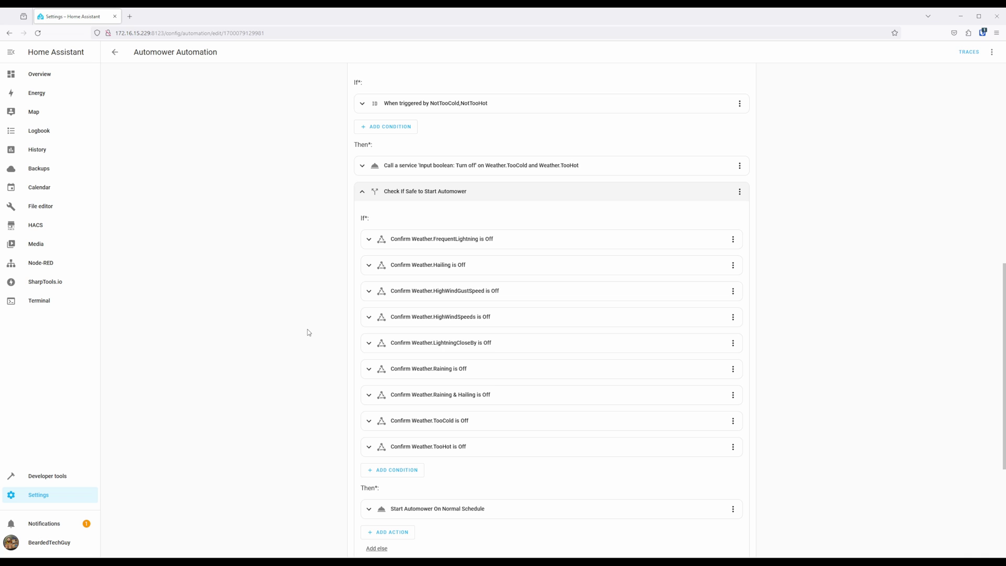
click(369, 240)
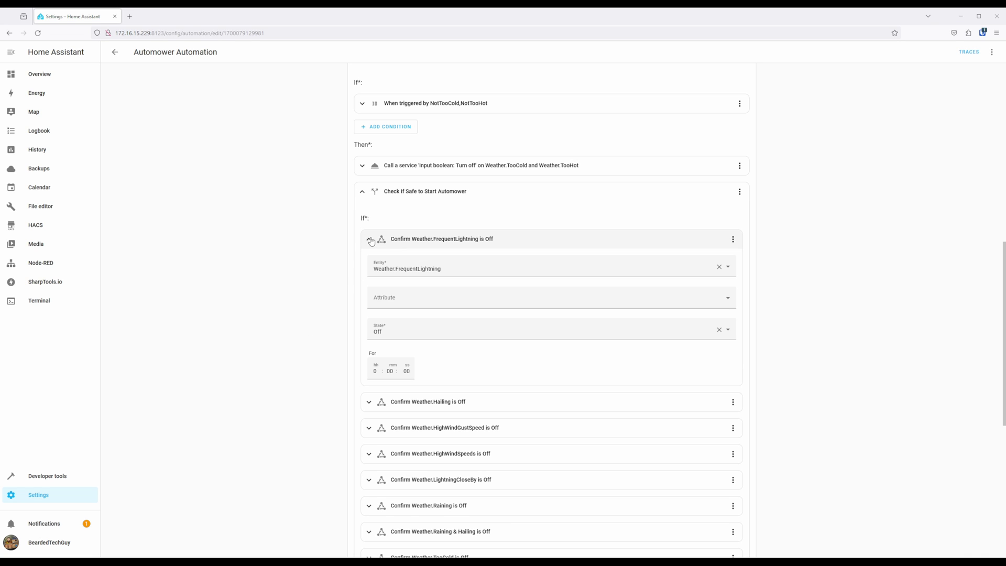
click(369, 239)
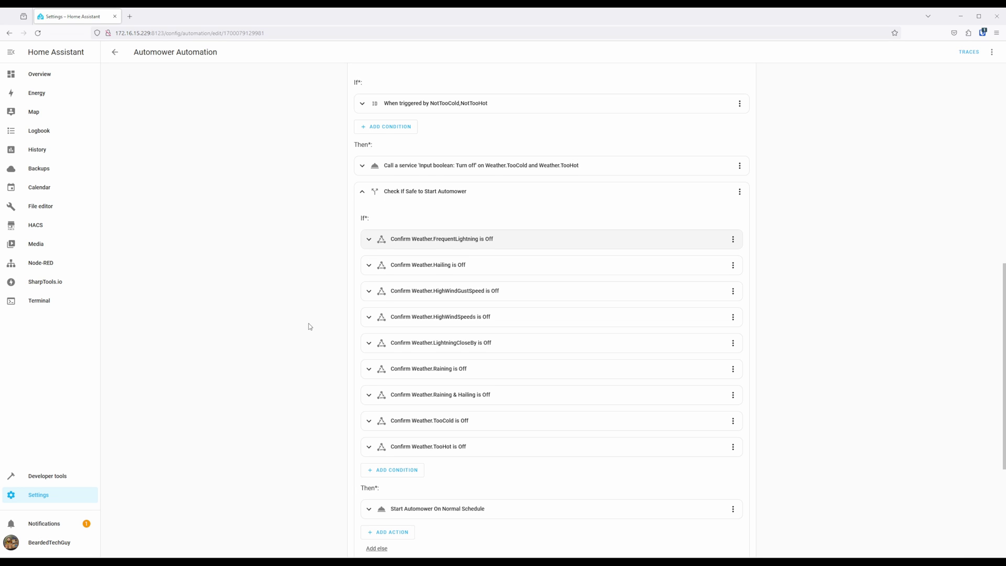
scroll(309, 327, down, 1)
click(367, 470)
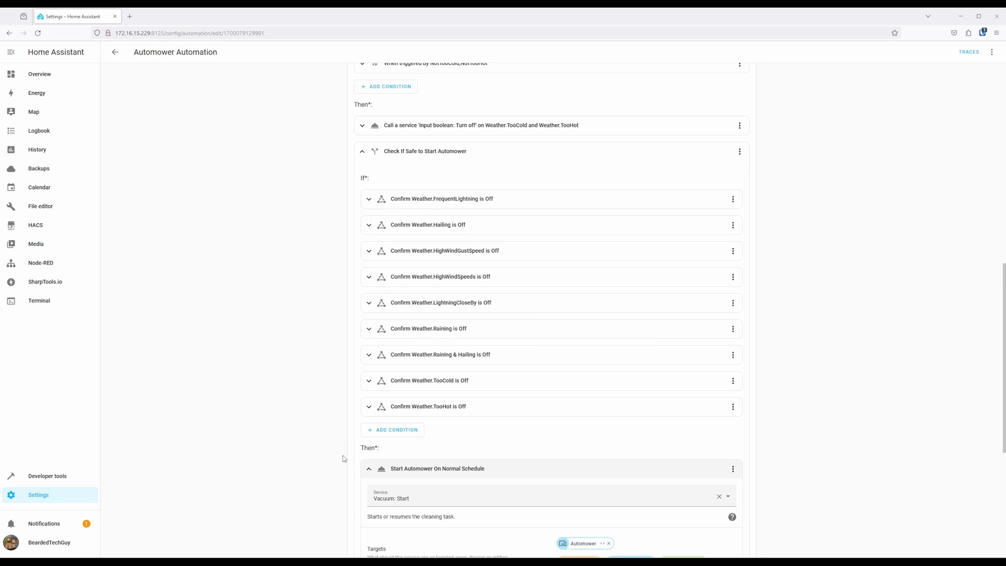
scroll(319, 437, down, 1)
scroll(319, 437, down, 1)
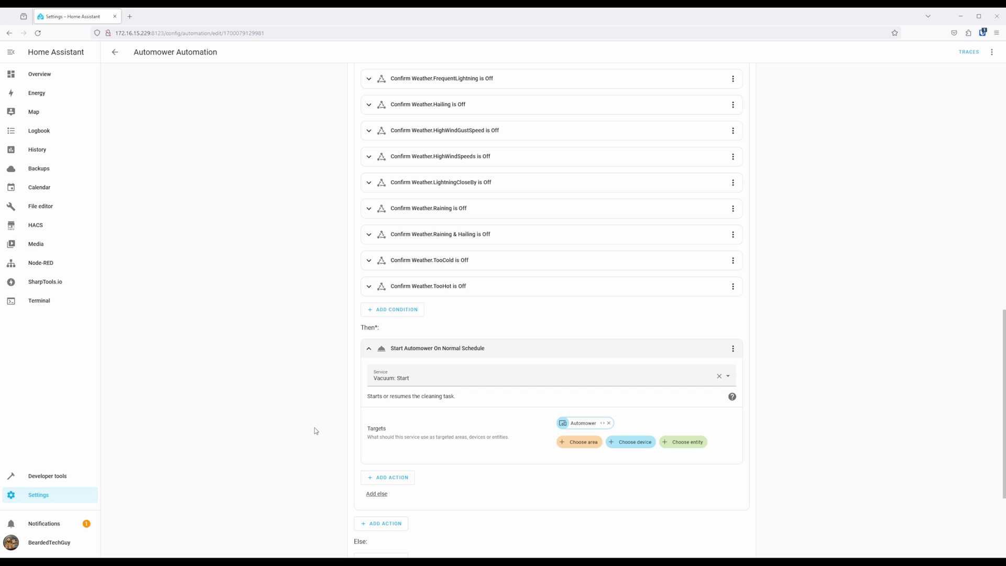
click(372, 350)
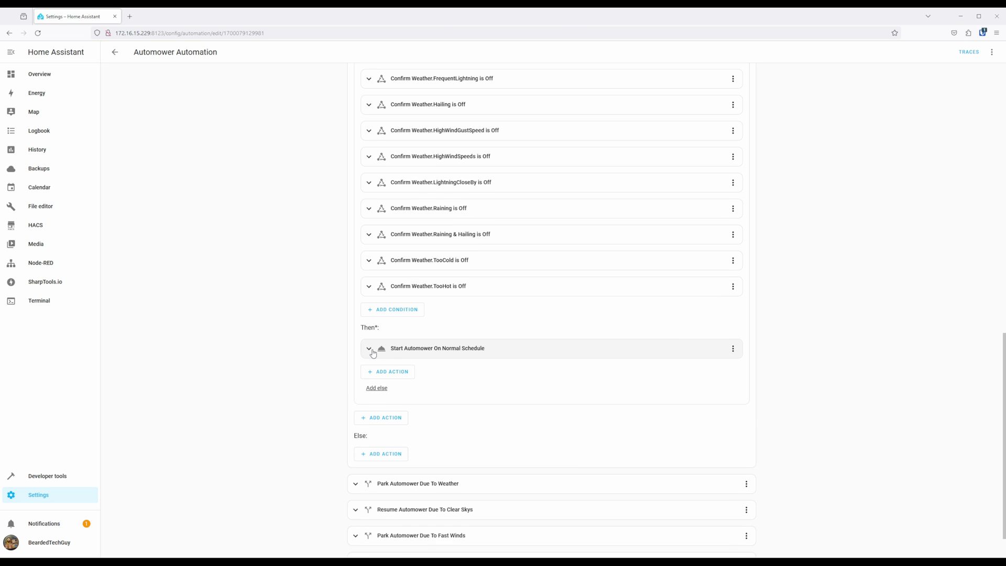
scroll(374, 352, up, 3)
click(364, 194)
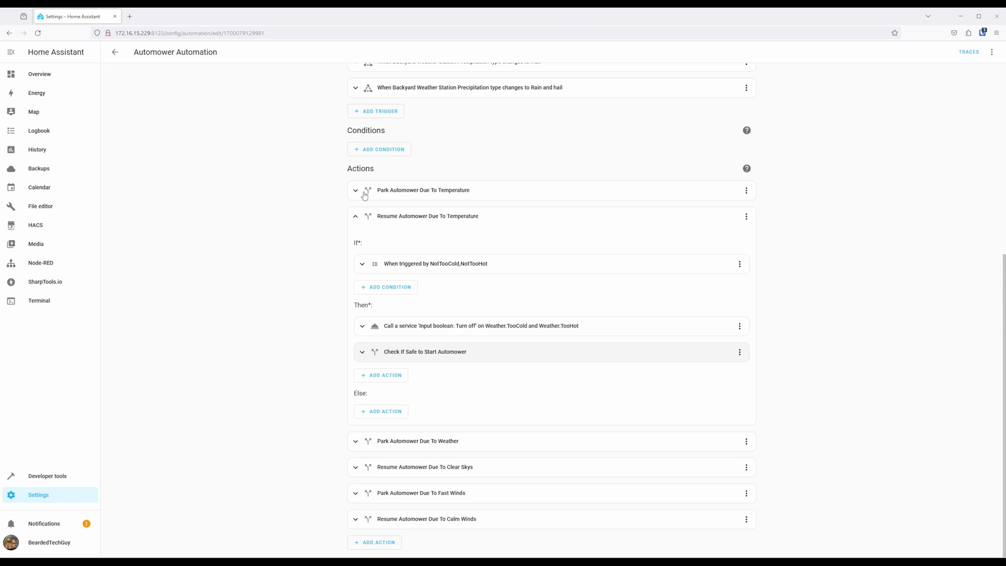
Step: Collapse Resume Automower Due To Temperature, then review and collapse Park Automower Due To Weather
click(356, 218)
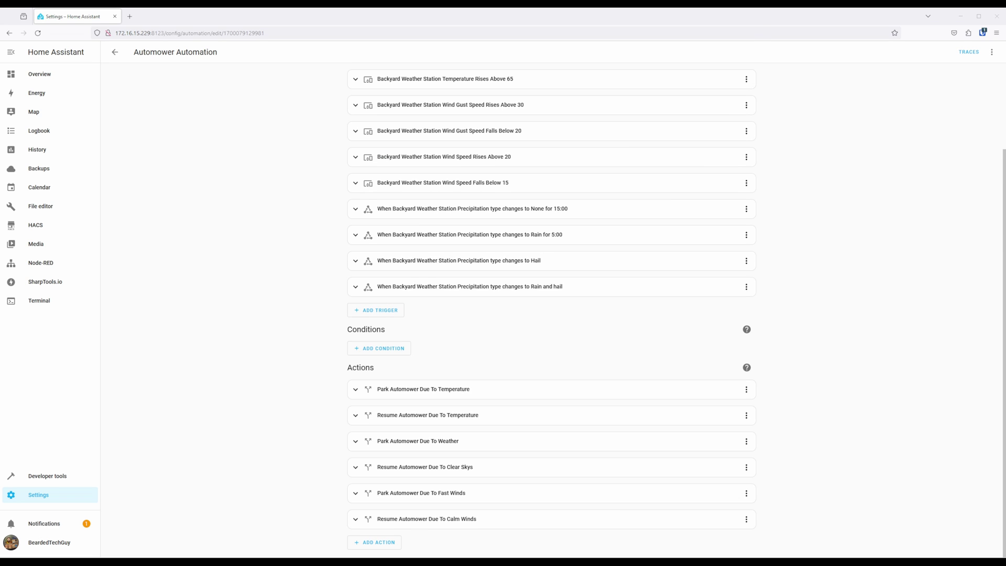
click(356, 441)
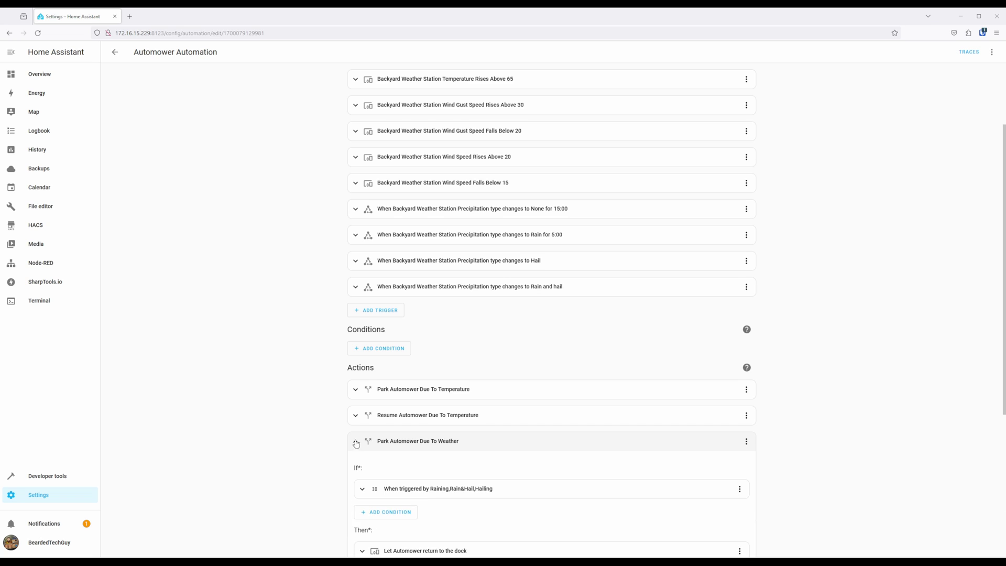
scroll(345, 424, down, 3)
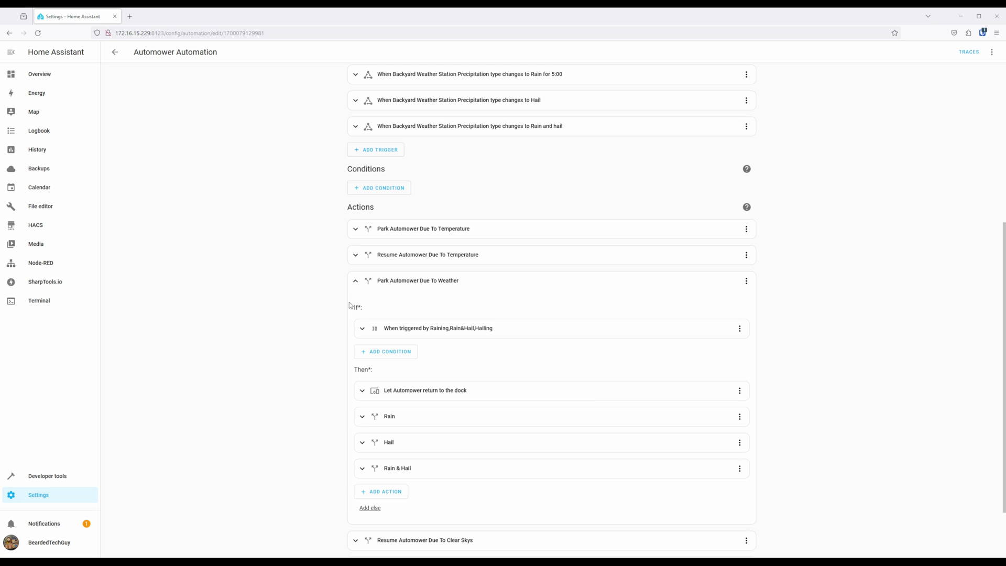
click(356, 281)
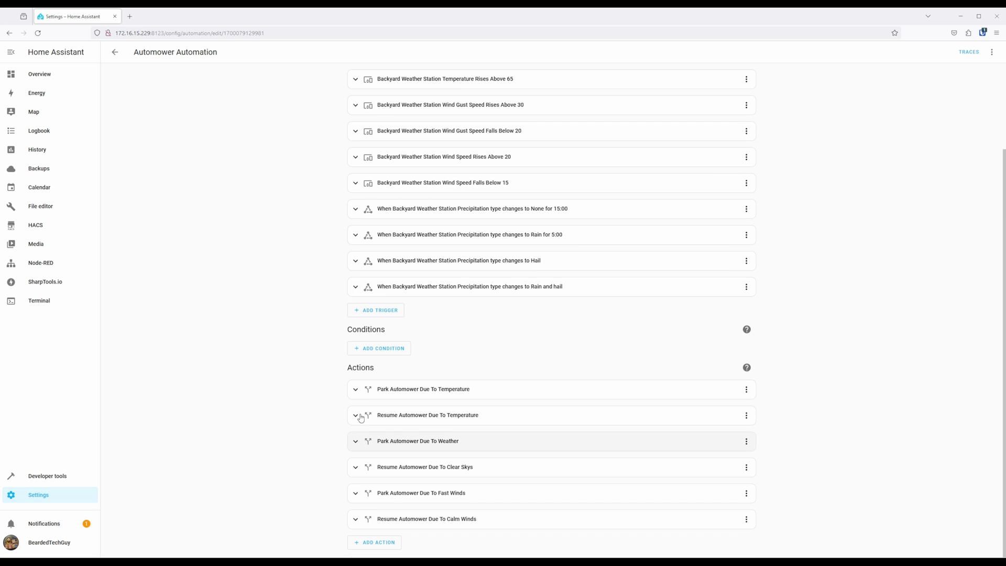
Step: Review and collapse the Resume Automower Due To Clear Skys and Park Automower Due To Fast Winds actions
click(359, 468)
scroll(326, 466, down, 3)
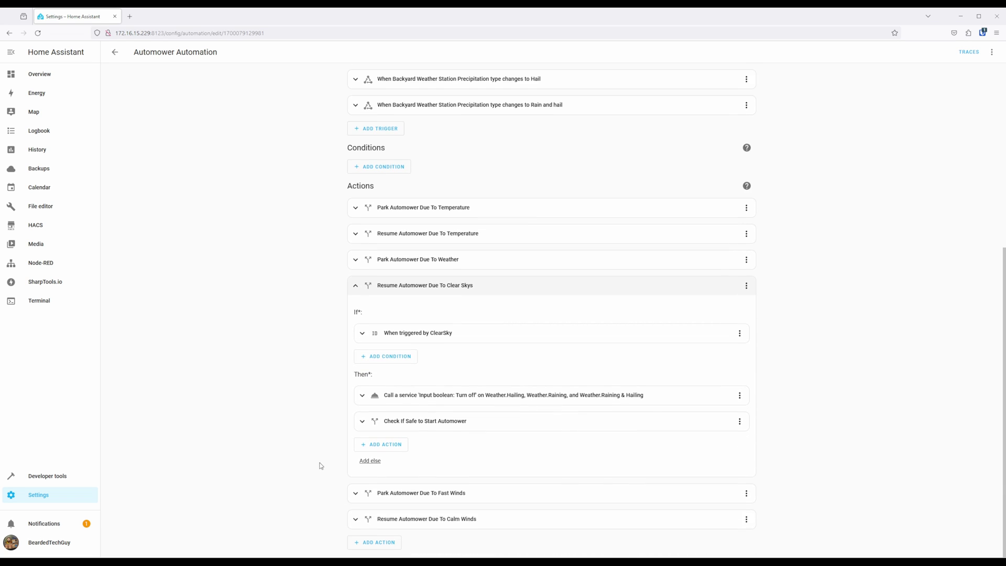
click(355, 284)
click(356, 493)
scroll(332, 491, down, 3)
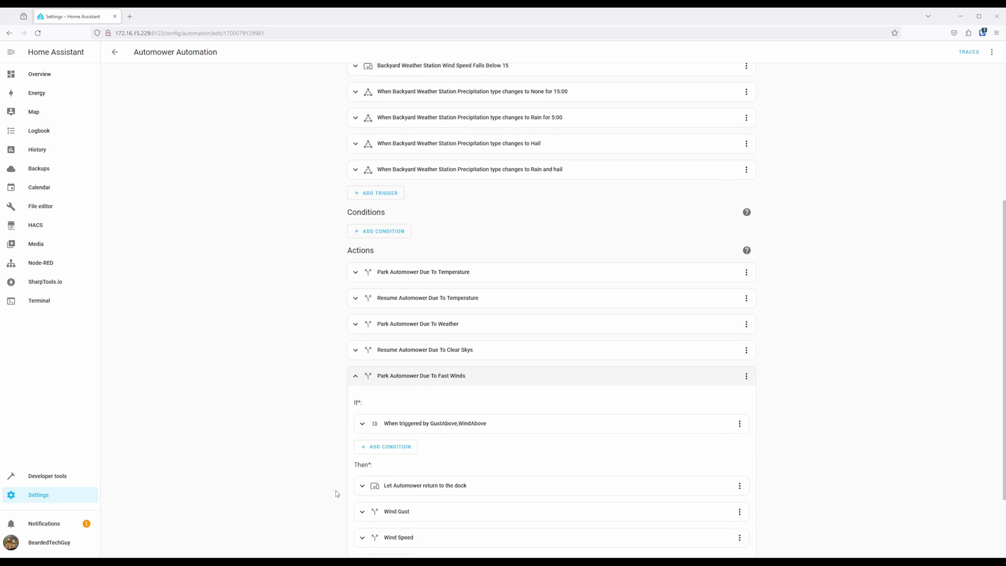
scroll(333, 488, down, 1)
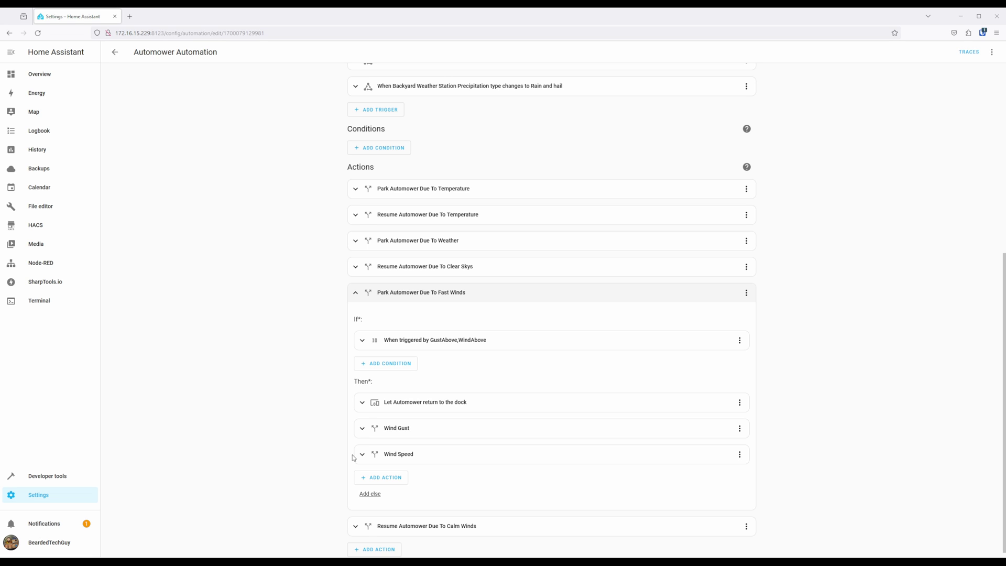
click(355, 293)
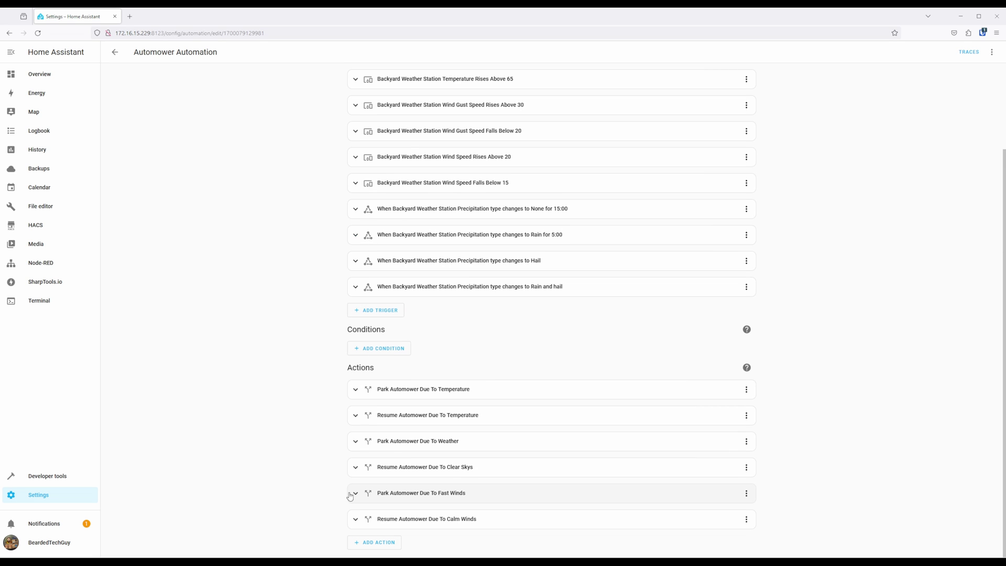
Step: Expand Resume Automower Due To Calm Winds to show its GustBelow/WindBelow triggers and check steps
click(356, 520)
scroll(326, 491, down, 4)
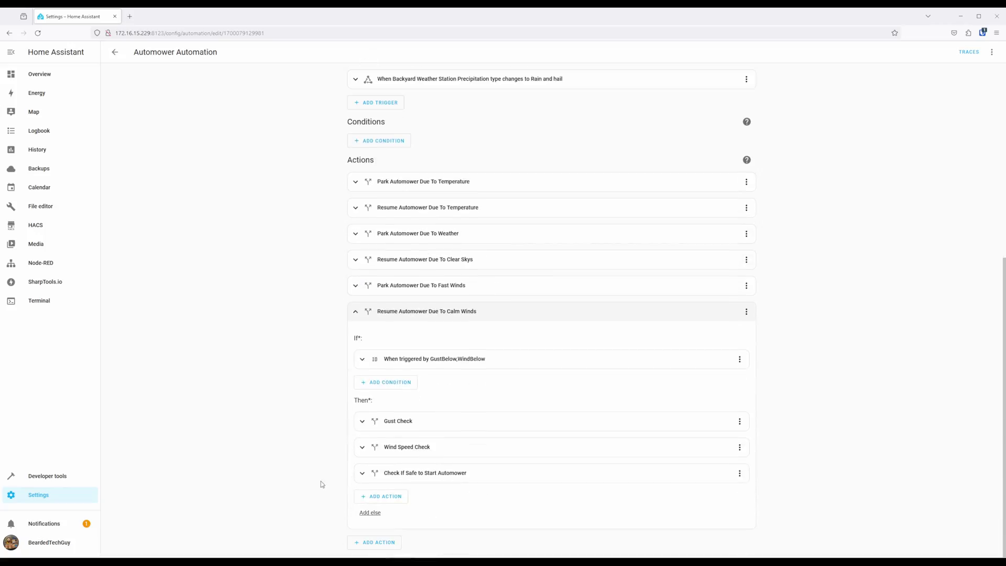